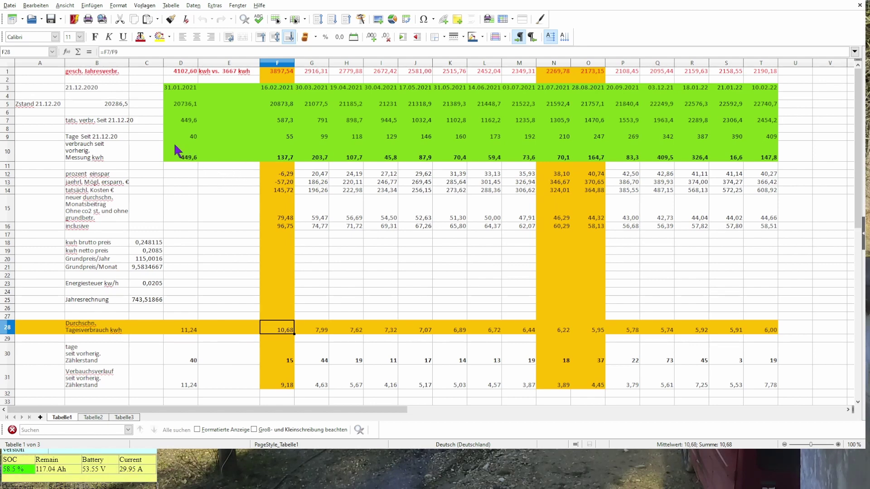
# - Review the projected annual consumption row and the consumption since the previous measurement for the 16.02.2021 column
pyautogui.click(123, 160)
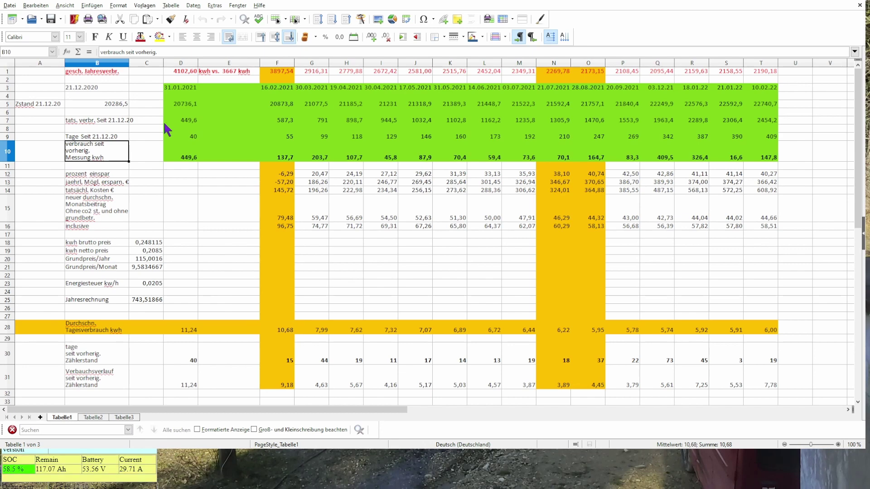
pyautogui.click(232, 71)
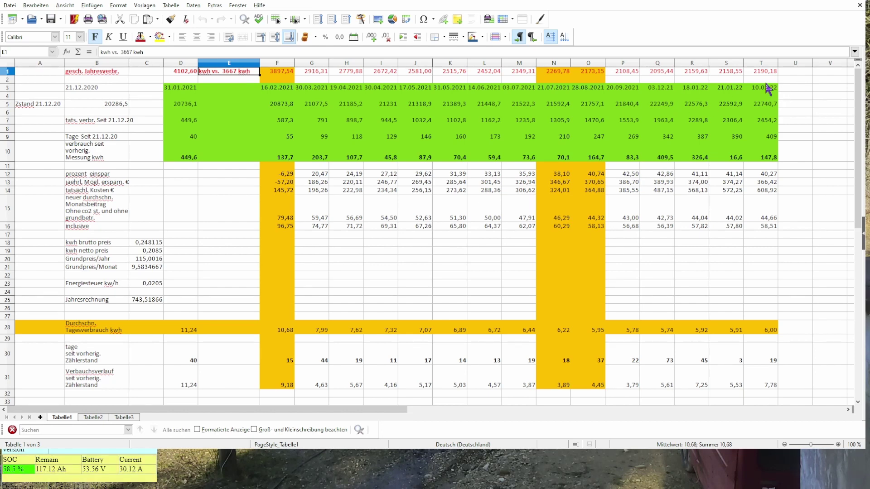
pyautogui.click(724, 70)
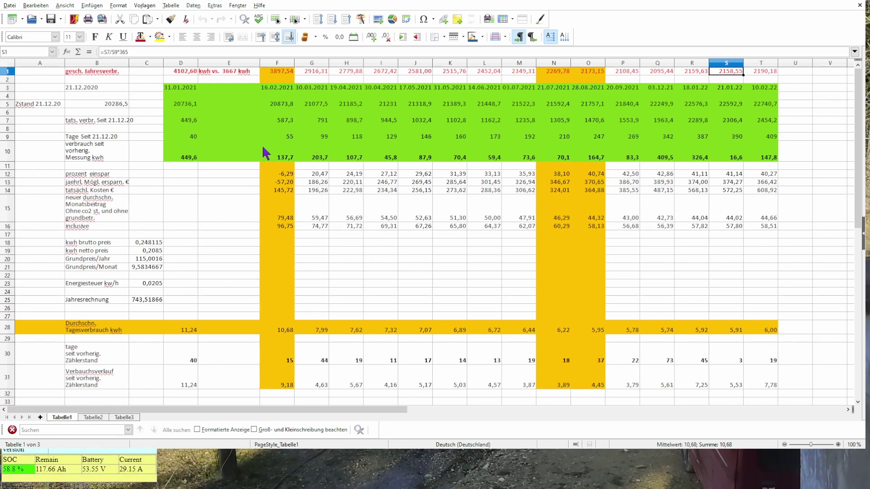
pyautogui.click(268, 90)
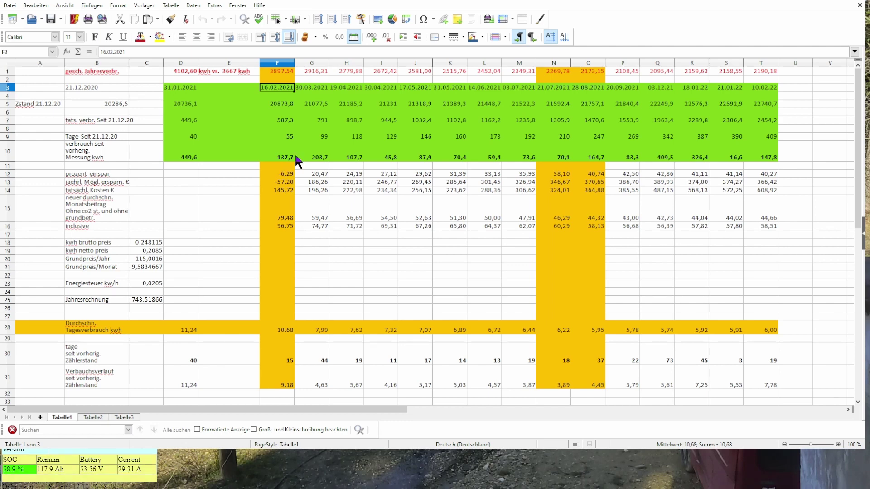
pyautogui.click(278, 72)
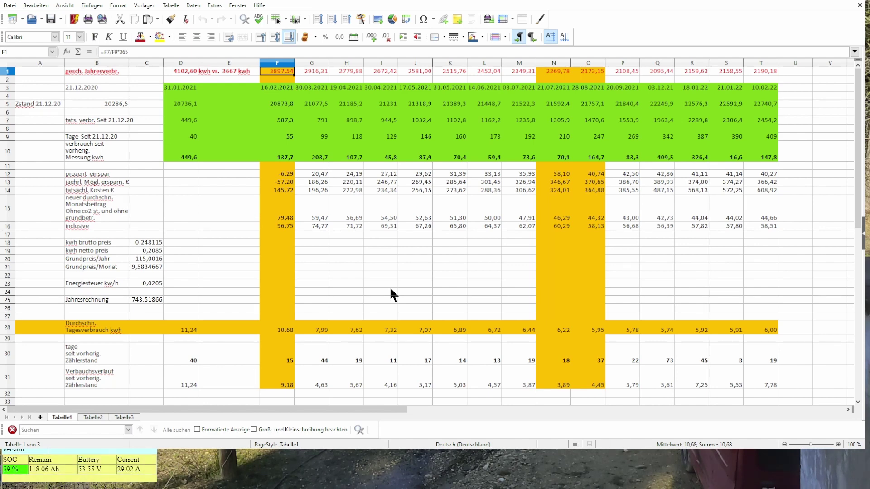
pyautogui.click(290, 156)
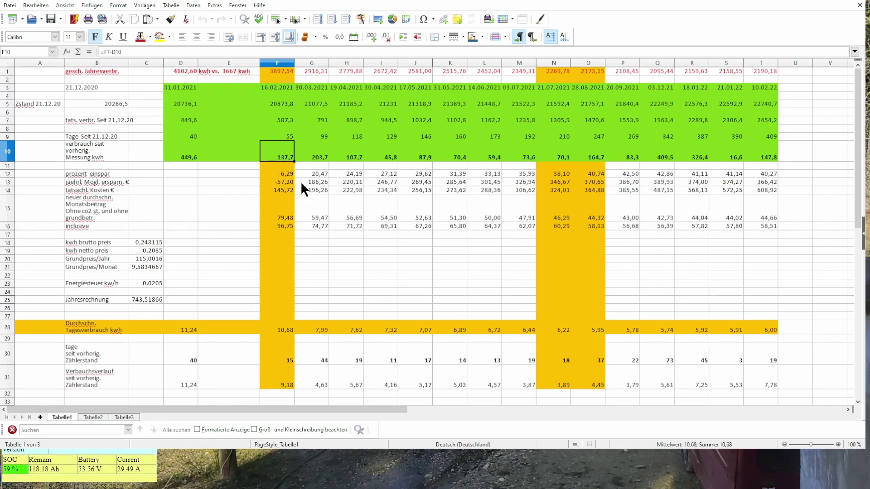
# - Examine the Shelly3EM and GTIL labels beneath the 16.02.2021 column and the consumption chart below the table
pyautogui.scroll(-4, 428, 175)
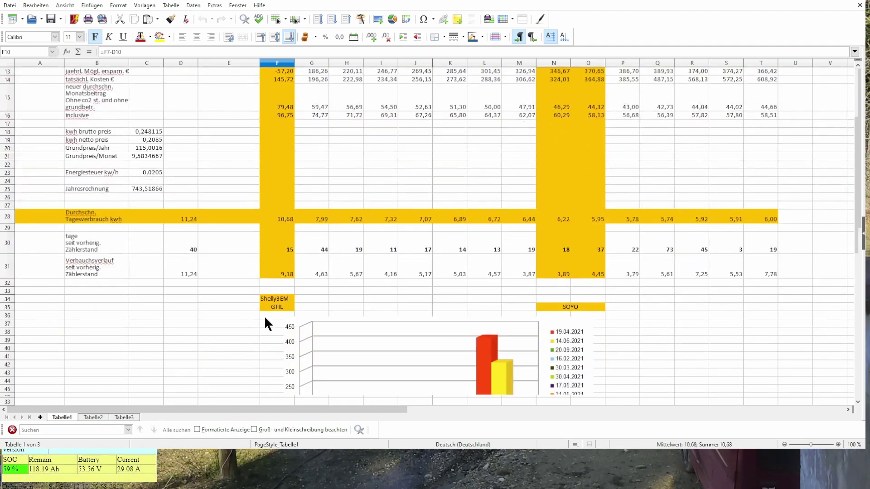
pyautogui.click(284, 306)
pyautogui.scroll(3, 284, 306)
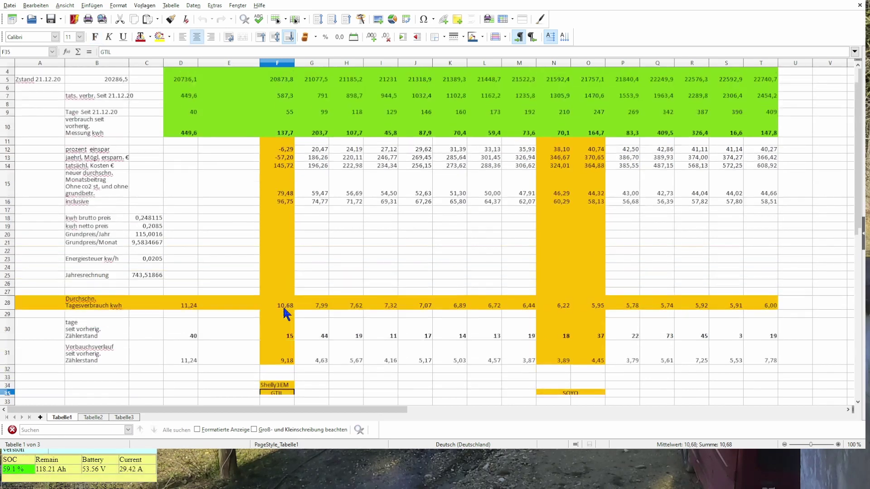
pyautogui.scroll(-2, 299, 249)
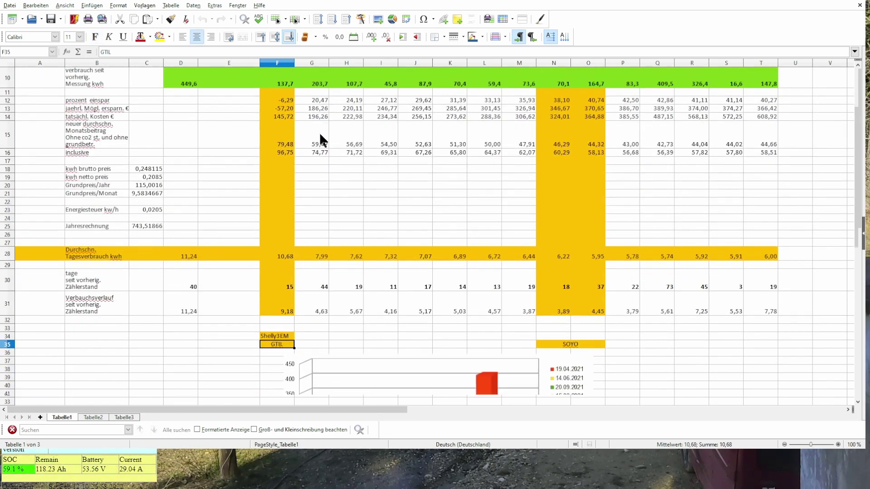
pyautogui.scroll(1, 323, 142)
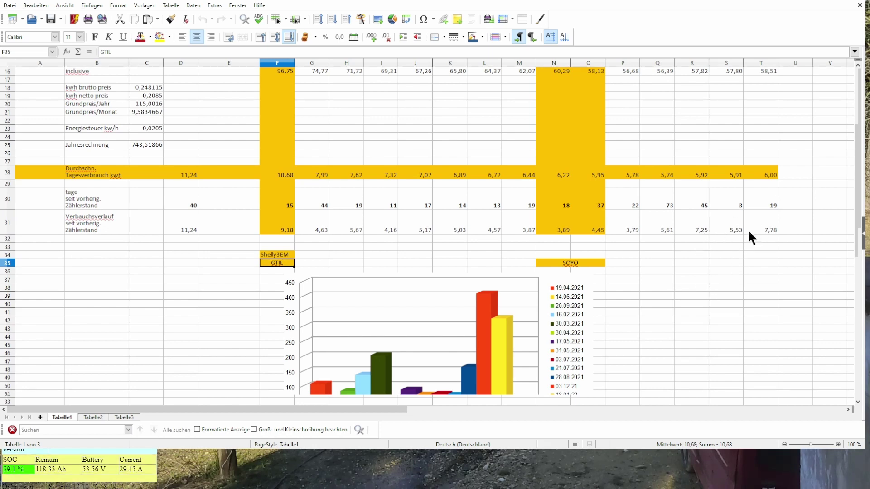
pyautogui.scroll(5, 249, 200)
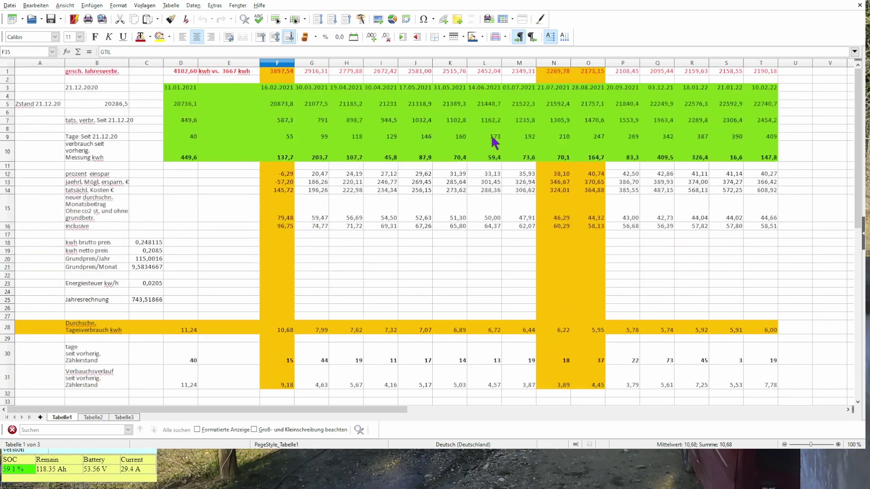
# - Compare the meter data in the 16.02.2021, 03.12.21 and 14.06.2021 columns and check the percentage savings formulas for K12 and L12
pyautogui.click(277, 90)
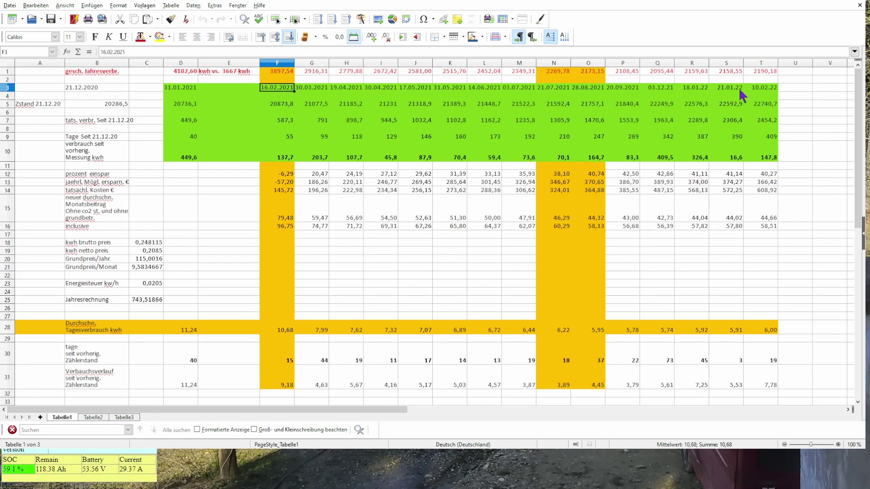
pyautogui.click(689, 90)
pyautogui.click(669, 92)
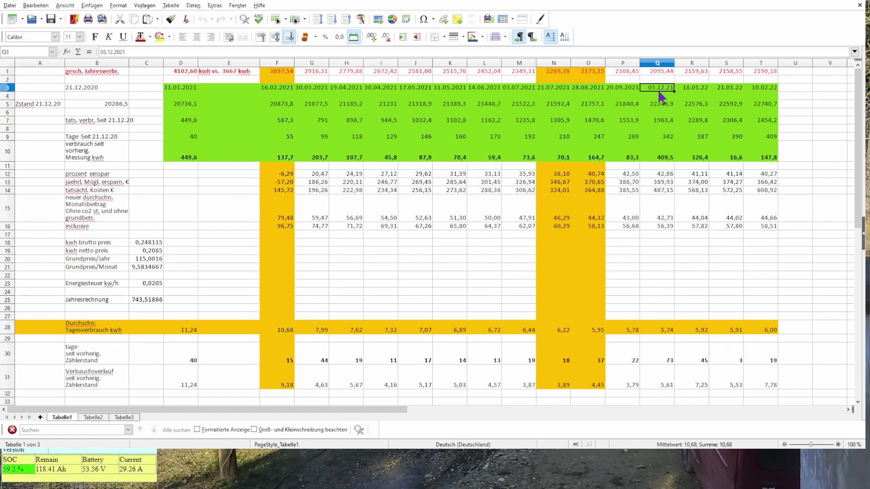
pyautogui.moveTo(659, 96); pyautogui.dragTo(657, 159)
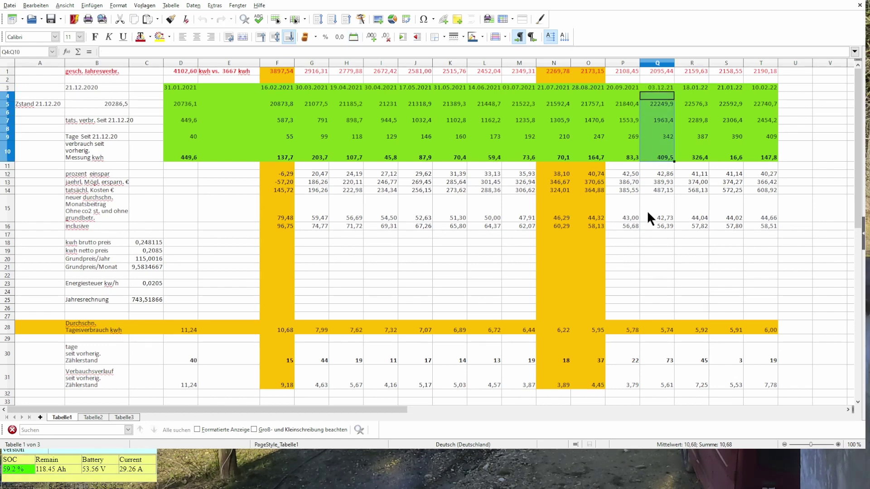
pyautogui.moveTo(498, 96); pyautogui.dragTo(483, 309)
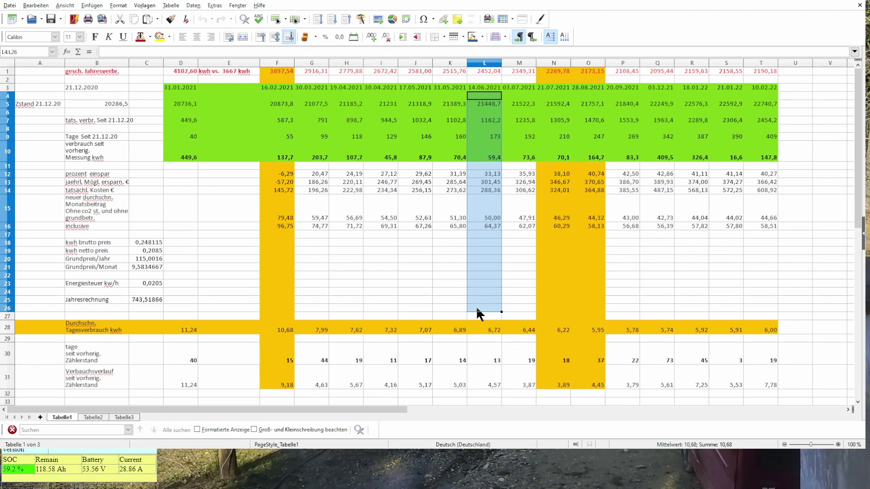
pyautogui.click(476, 174)
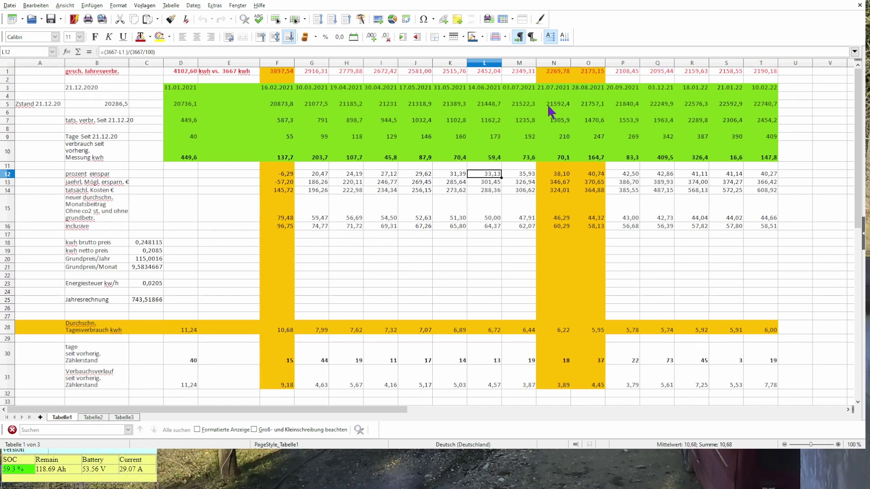
pyautogui.click(439, 173)
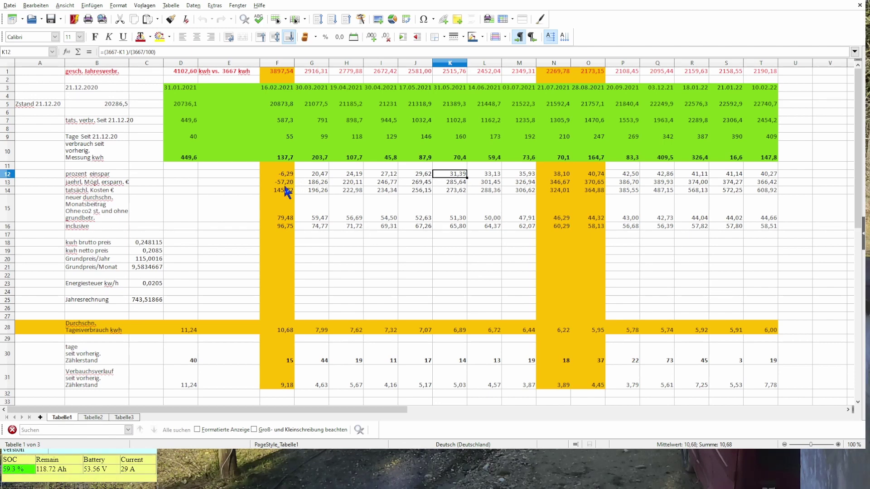
# - Check the average daily consumption formulas in row 28 for 31.01.2021, 16.02.2021 and 30.03.2021
pyautogui.scroll(-4, 278, 253)
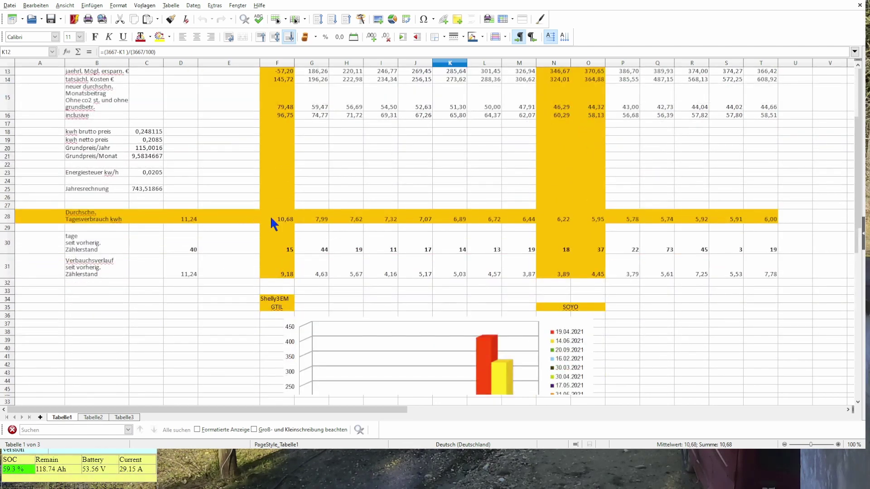
pyautogui.click(277, 219)
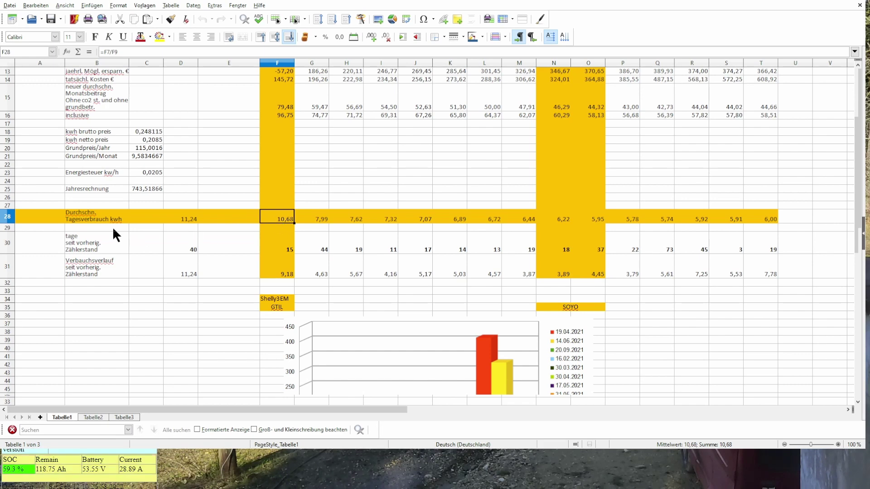
pyautogui.click(189, 219)
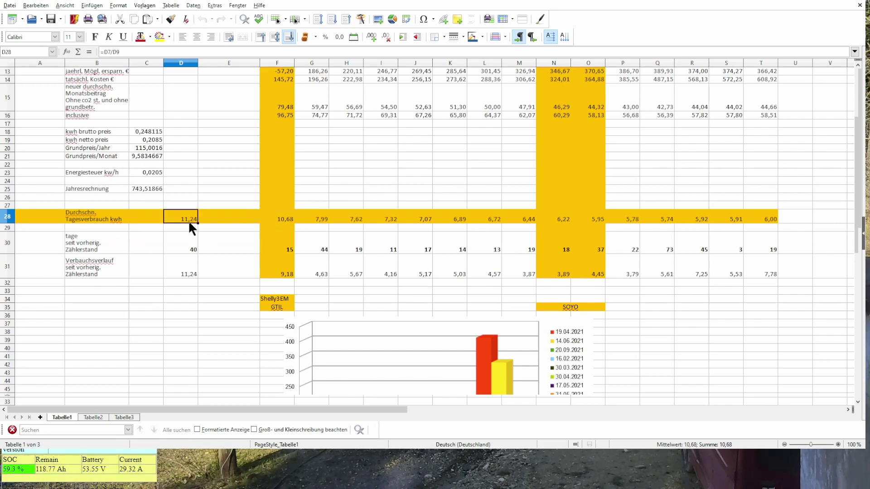
pyautogui.scroll(4, 189, 220)
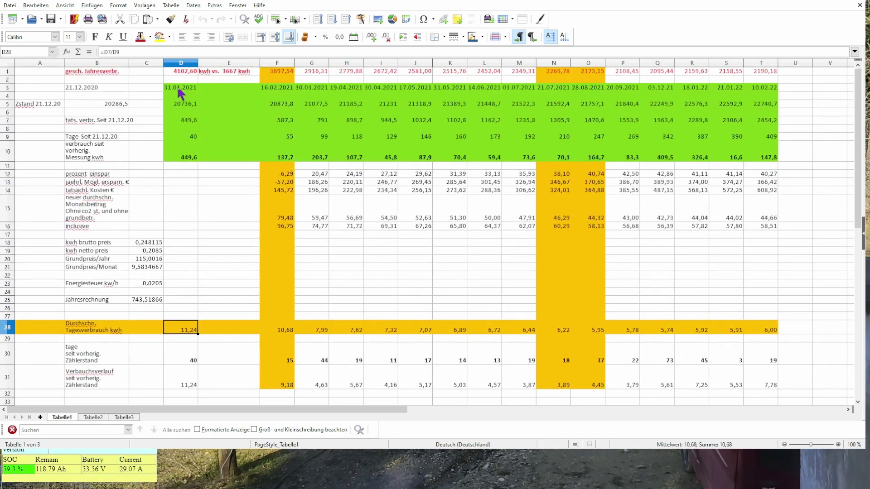
pyautogui.scroll(-2, 193, 295)
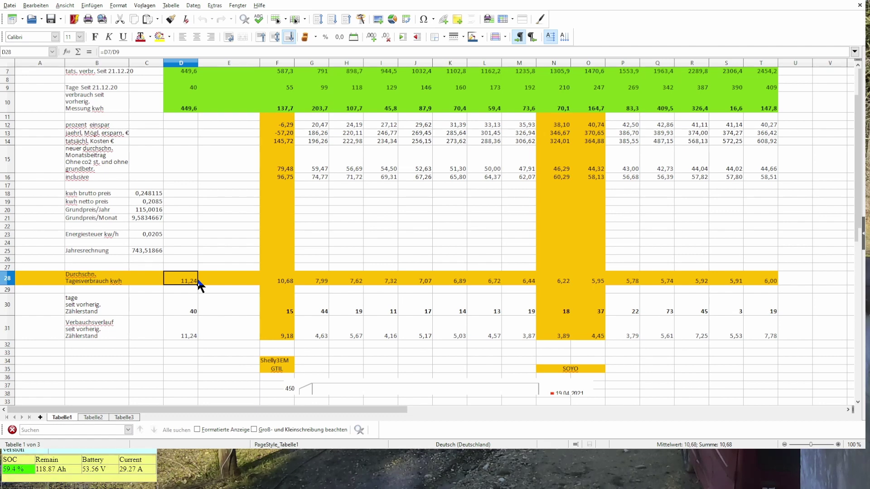
pyautogui.click(286, 280)
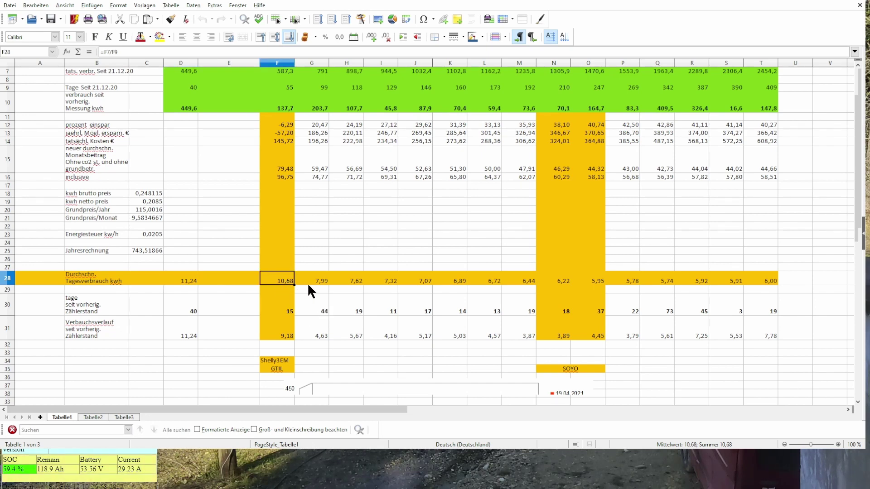
pyautogui.click(324, 283)
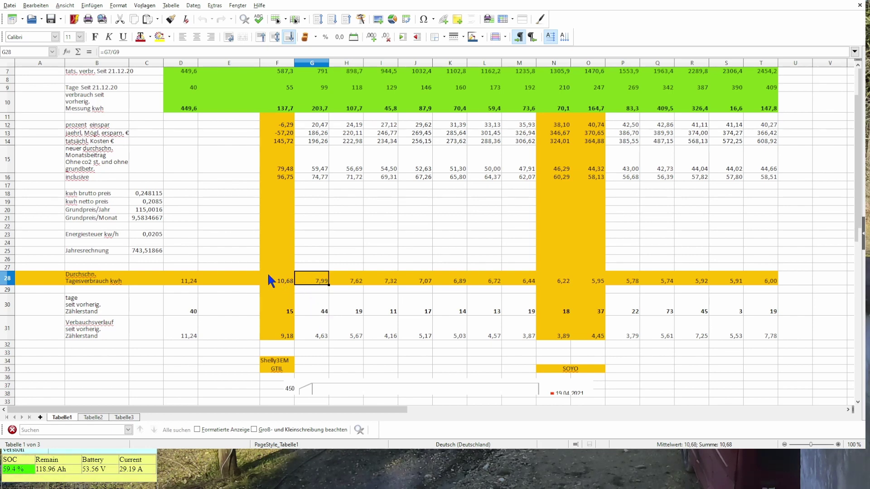
# - Go through the average daily consumption values in row 28 from the 19.04.2021 column to the 21.01.22 column
pyautogui.scroll(-1, 323, 285)
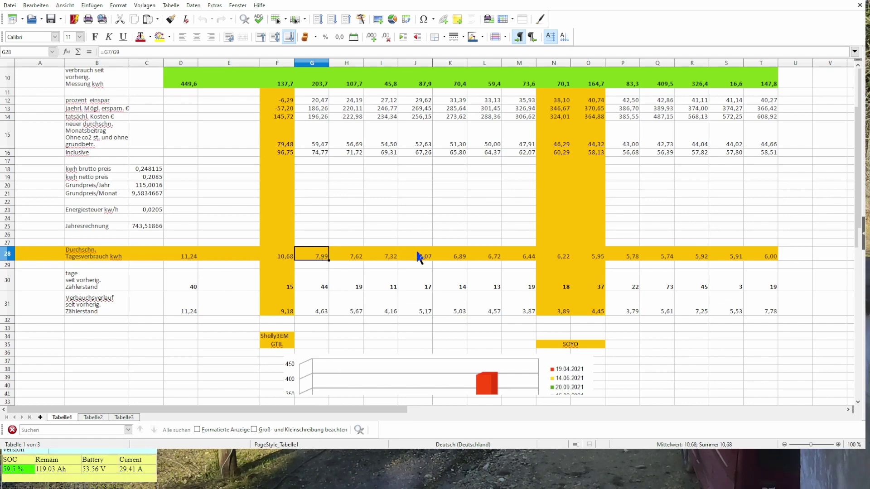
pyautogui.click(342, 259)
pyautogui.moveTo(382, 256); pyautogui.dragTo(425, 259)
pyautogui.click(458, 255)
pyautogui.click(483, 255)
pyautogui.click(523, 256)
pyautogui.click(569, 258)
pyautogui.click(595, 260)
pyautogui.click(622, 258)
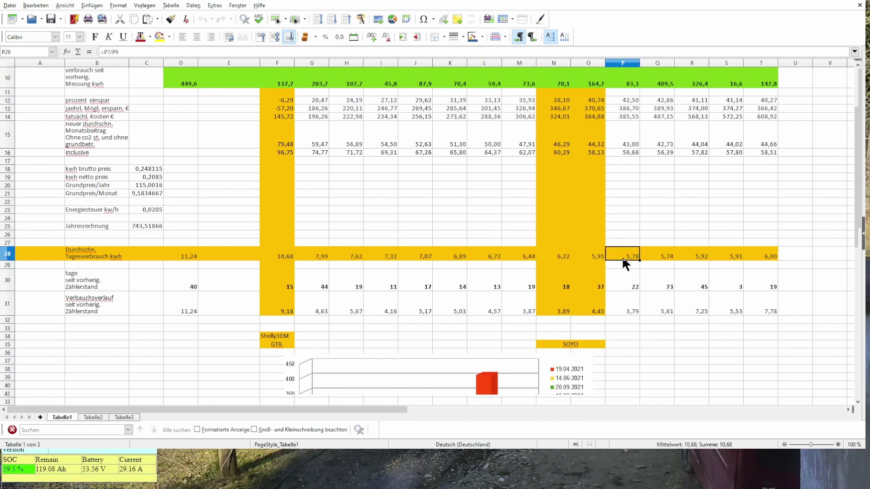
pyautogui.click(659, 257)
pyautogui.click(695, 255)
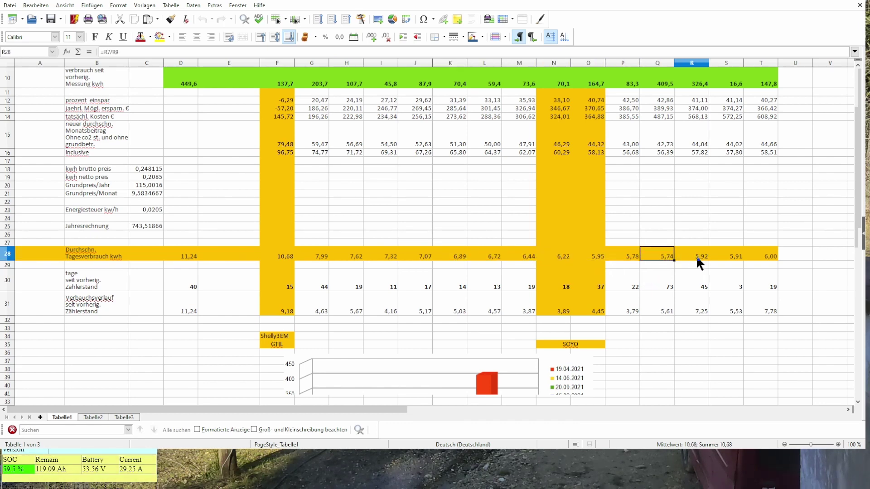
pyautogui.click(719, 256)
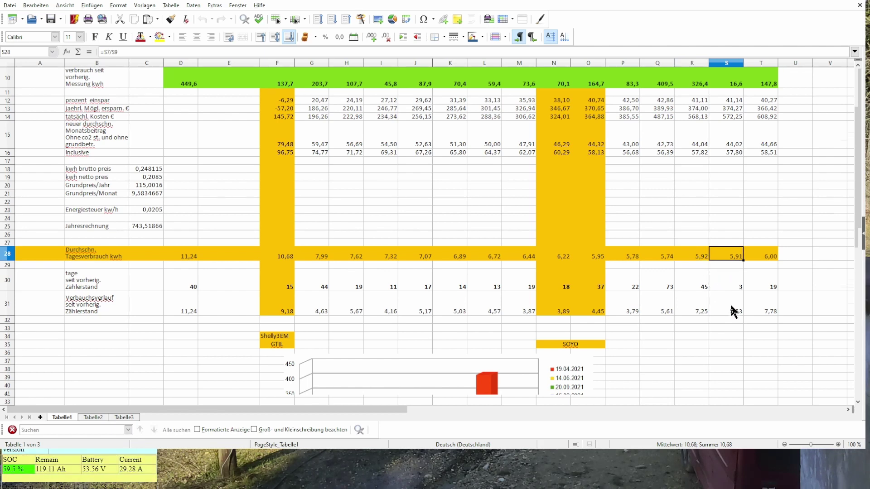
# - Review the meter reading dates around 03.07.2021 and the SOYO label beneath the highlighted summer columns
pyautogui.scroll(3, 732, 302)
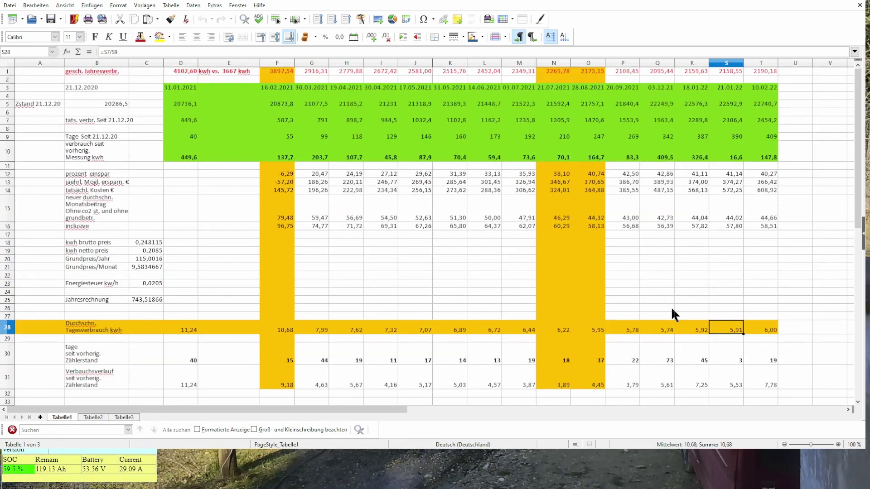
pyautogui.scroll(-4, 671, 329)
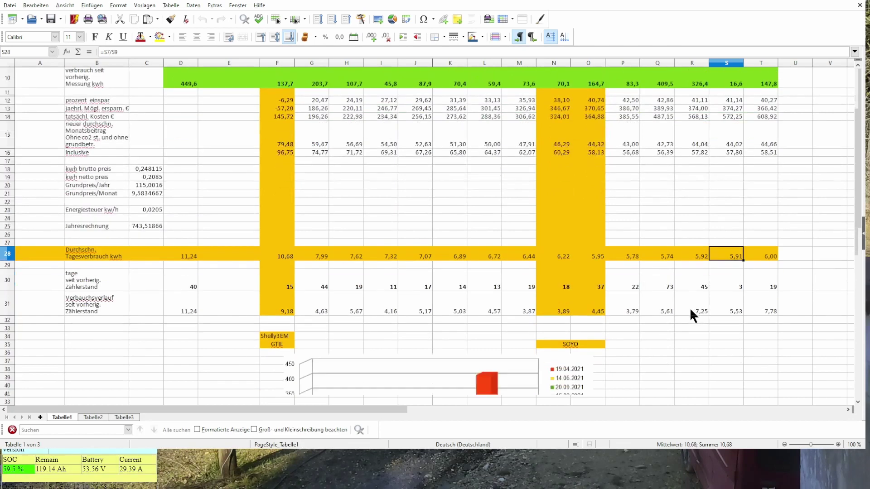
pyautogui.scroll(4, 771, 227)
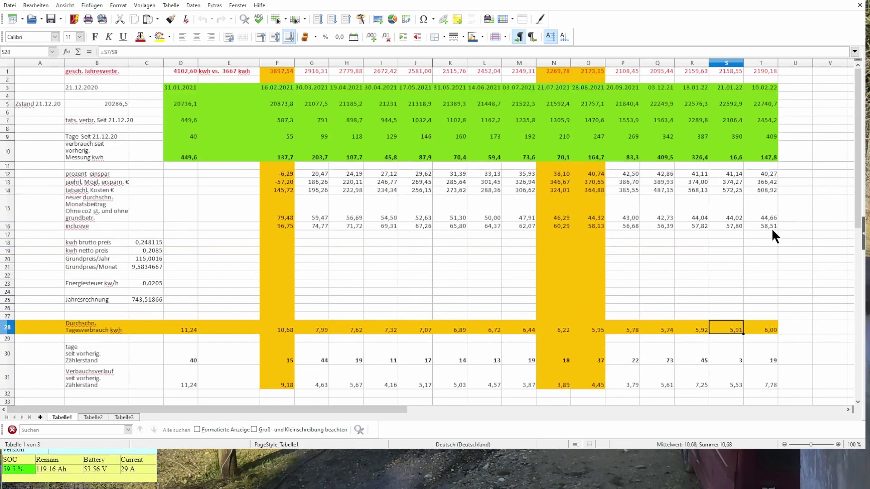
pyautogui.scroll(-2, 217, 268)
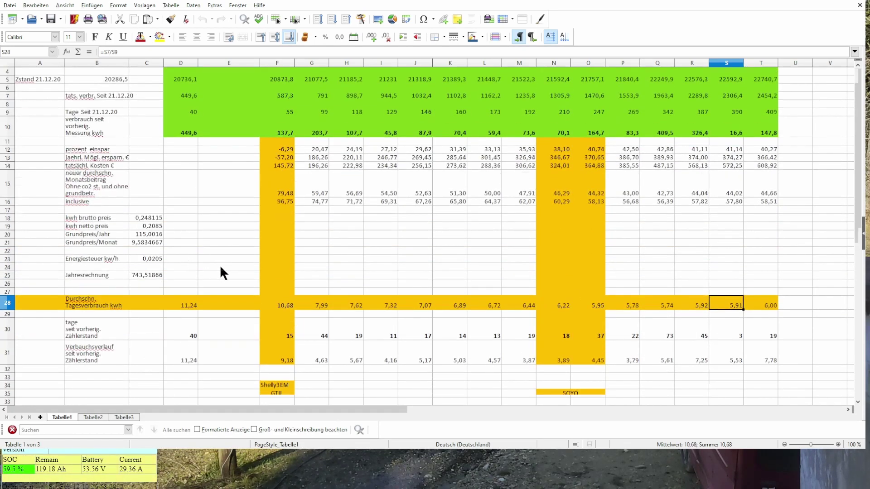
pyautogui.scroll(2, 222, 264)
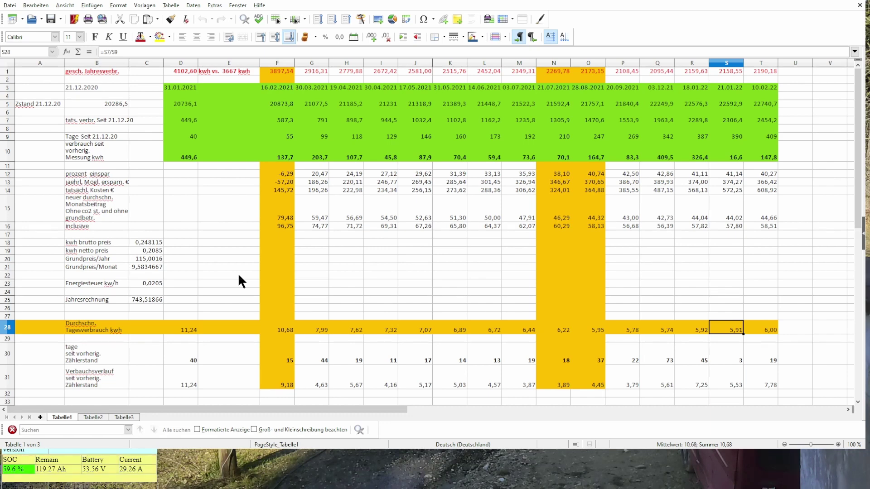
pyautogui.click(511, 104)
pyautogui.click(523, 88)
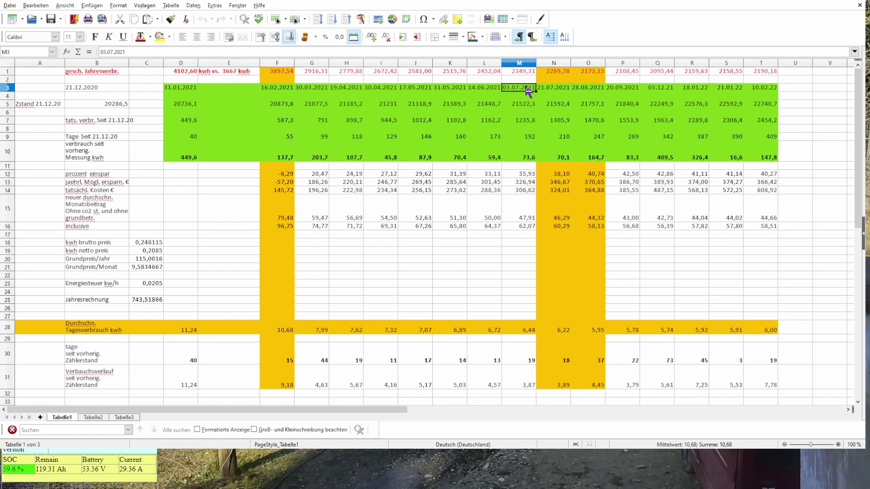
pyautogui.scroll(-4, 560, 313)
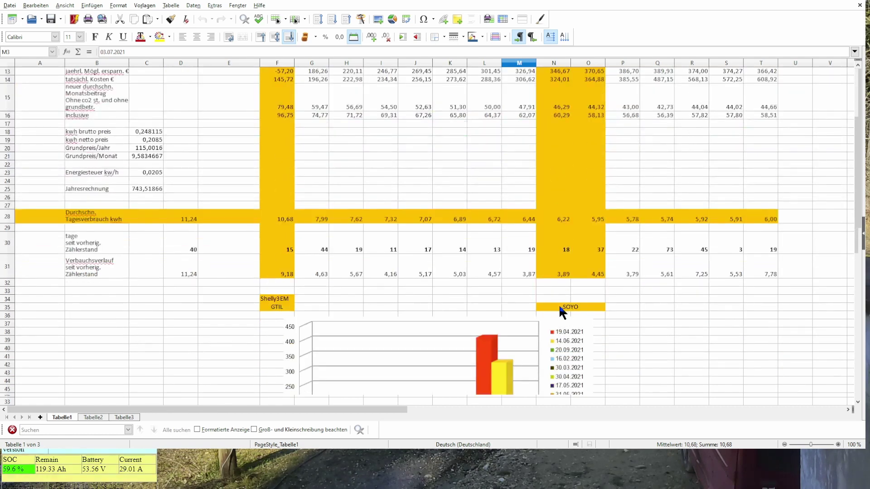
# - Compare the values above the SOYO label with the meter data, checking the 21.07.2021 date and the N10 consumption formula
pyautogui.scroll(4, 562, 281)
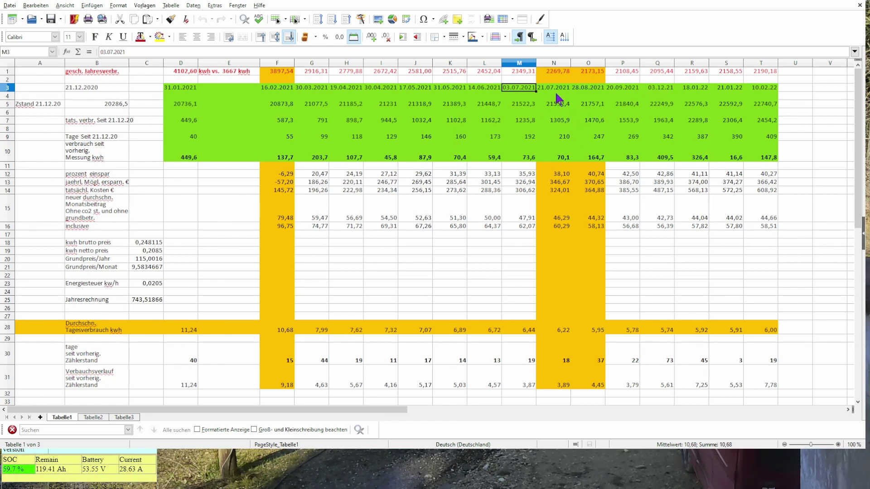
pyautogui.scroll(-3, 581, 339)
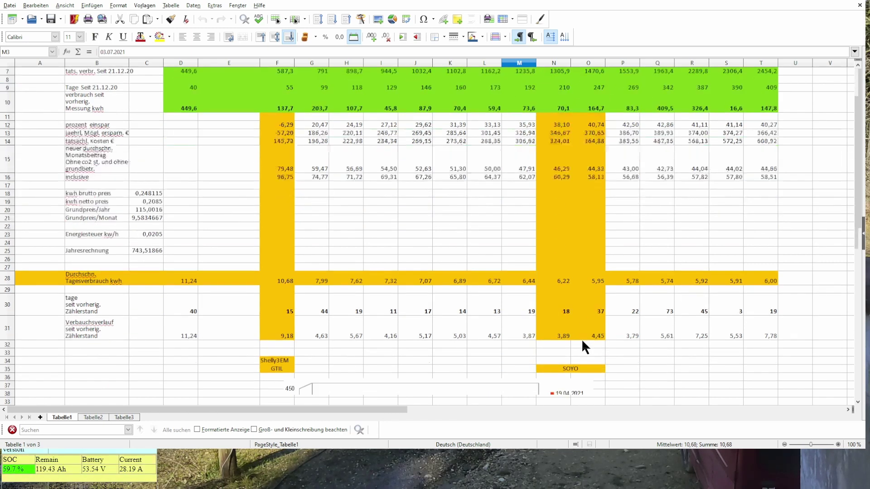
pyautogui.scroll(3, 580, 332)
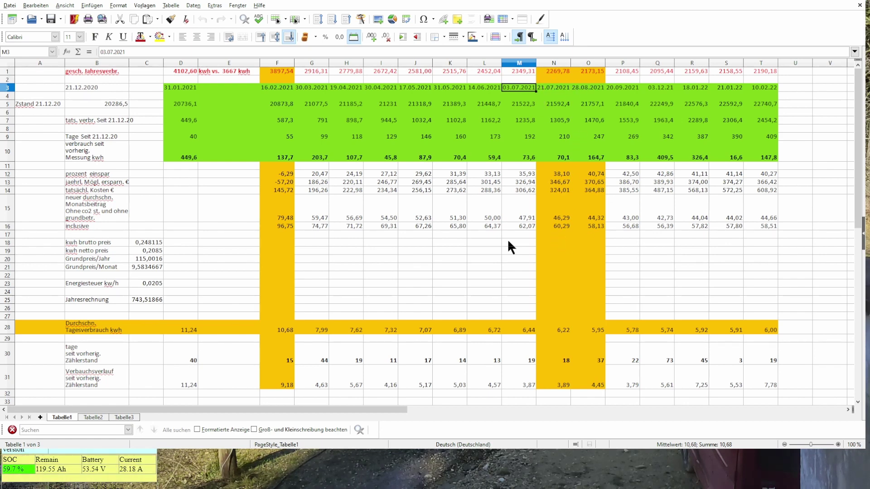
pyautogui.click(553, 75)
pyautogui.click(557, 96)
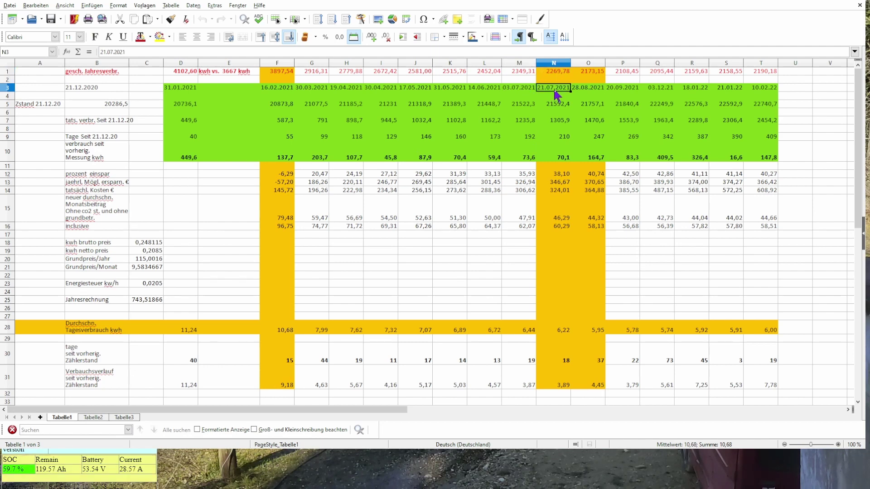
pyautogui.click(563, 164)
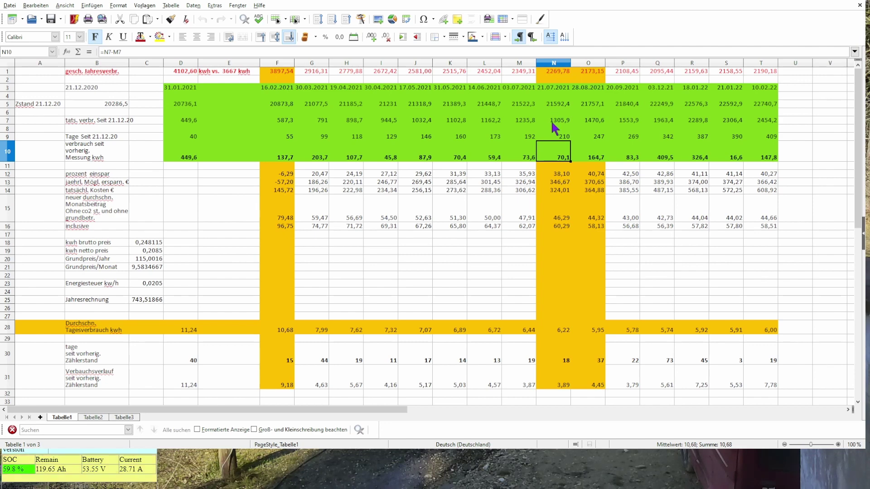
# - Check the average daily consumption formula in N28 and go through row 28 from the 30.04.2021 column to the 21.07.2021 column
pyautogui.scroll(-3, 550, 121)
pyautogui.click(562, 258)
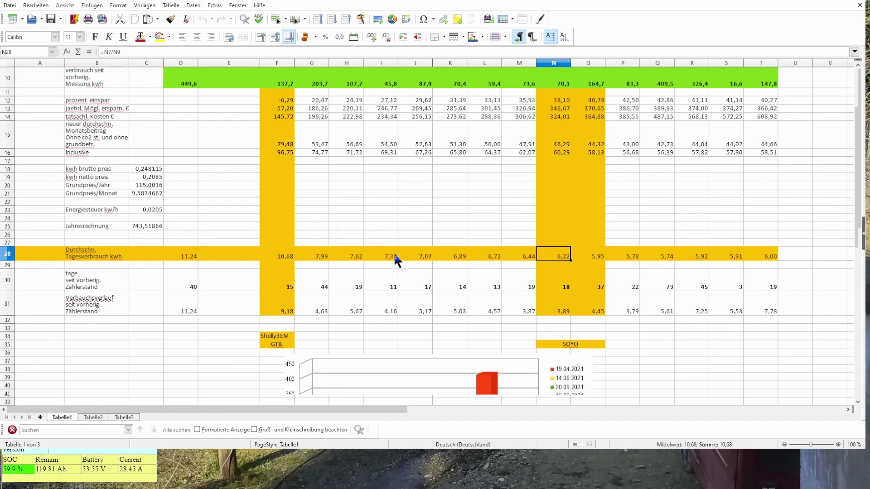
pyautogui.scroll(3, 379, 247)
pyautogui.scroll(-5, 380, 249)
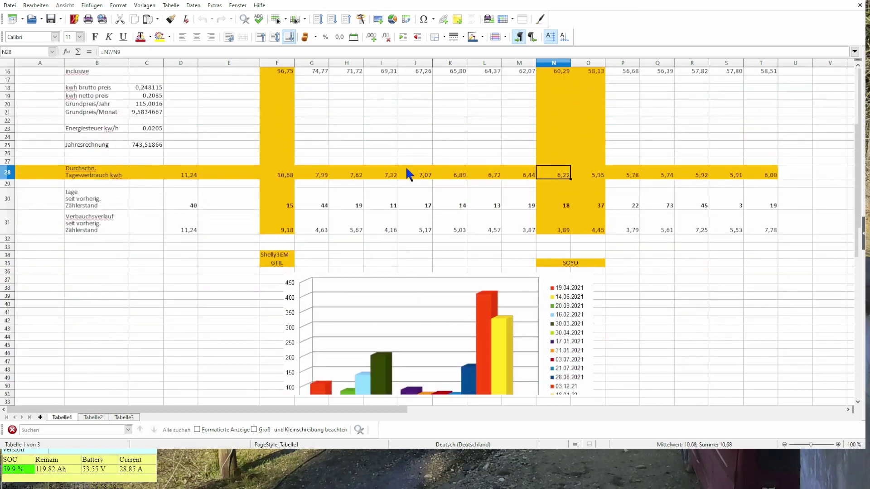
pyautogui.click(392, 175)
pyautogui.click(428, 175)
pyautogui.click(480, 177)
pyautogui.click(520, 176)
pyautogui.click(563, 176)
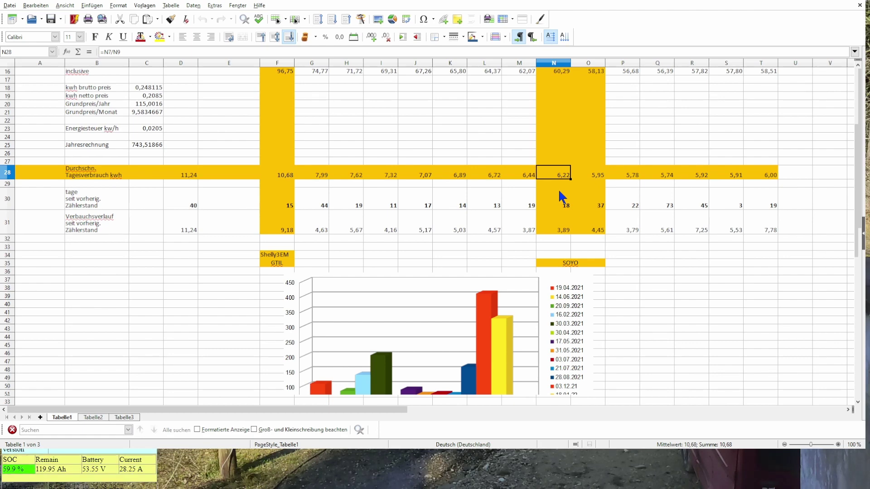
# - Compare the average daily consumption after the SOYO installation with the meter data and savings for the same columns
pyautogui.scroll(3, 560, 192)
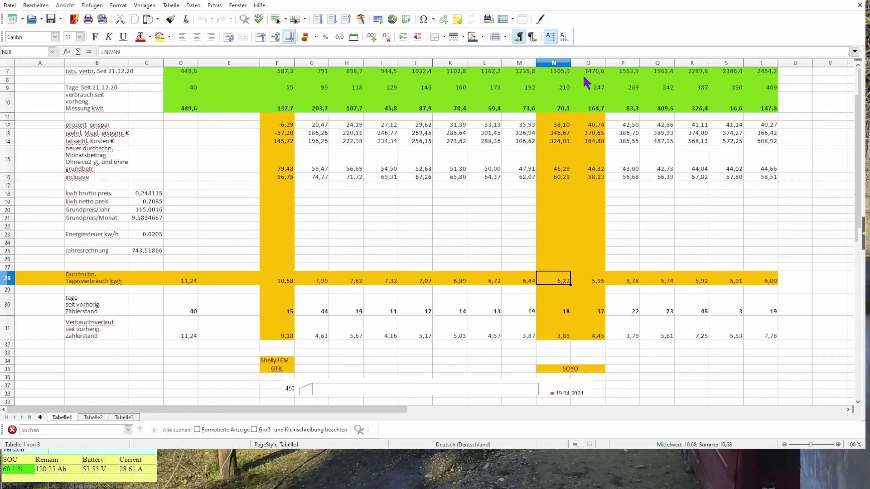
pyautogui.scroll(-3, 562, 252)
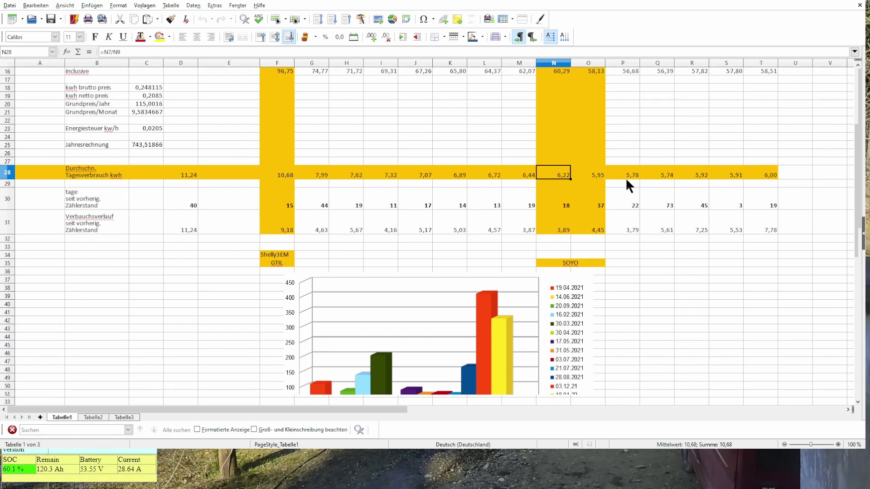
pyautogui.scroll(5, 760, 192)
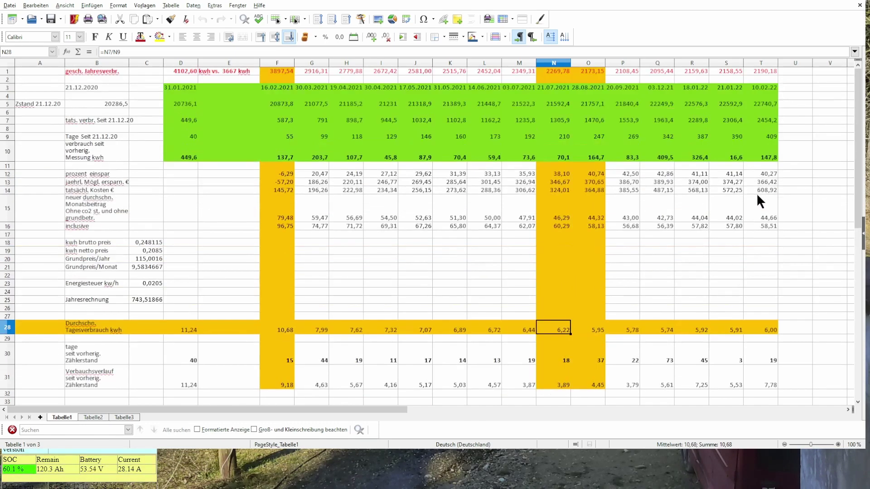
pyautogui.scroll(-4, 756, 195)
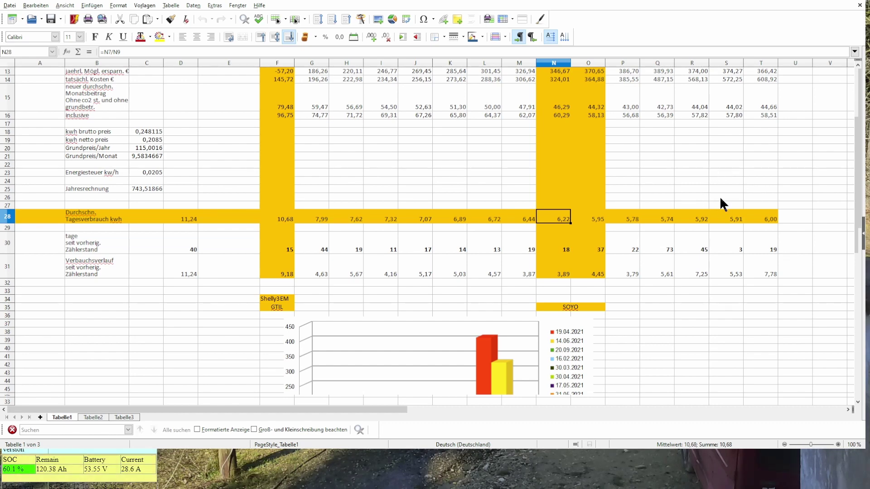
pyautogui.scroll(4, 566, 286)
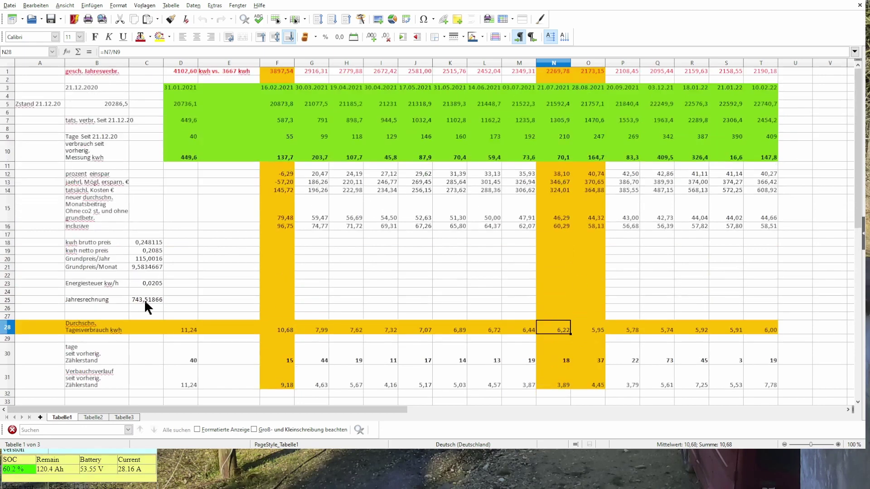
# - Examine the annual bill formula in C25 and the 21.01.22 reading date in S3 that belongs to it
pyautogui.scroll(-2, 153, 297)
pyautogui.click(150, 251)
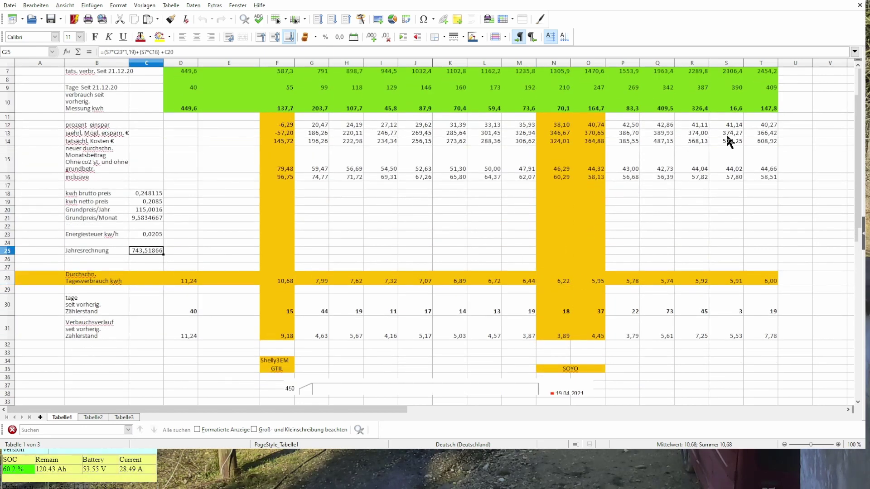
pyautogui.scroll(2, 738, 140)
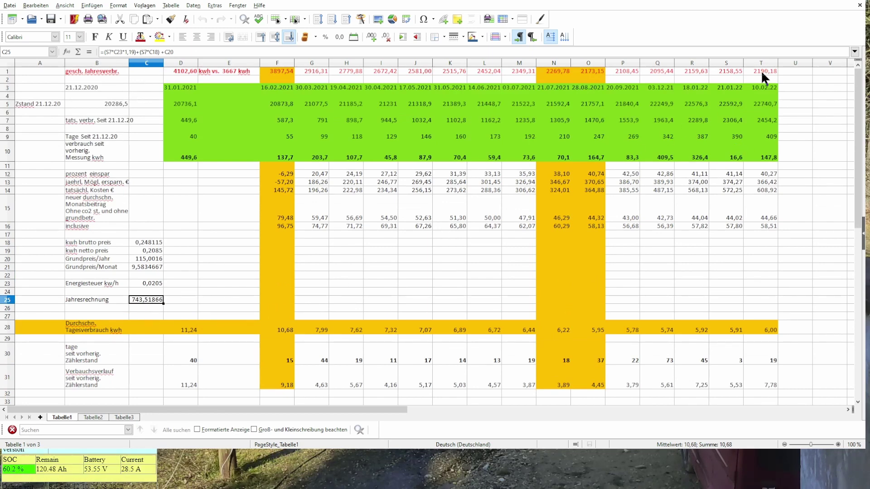
pyautogui.click(723, 89)
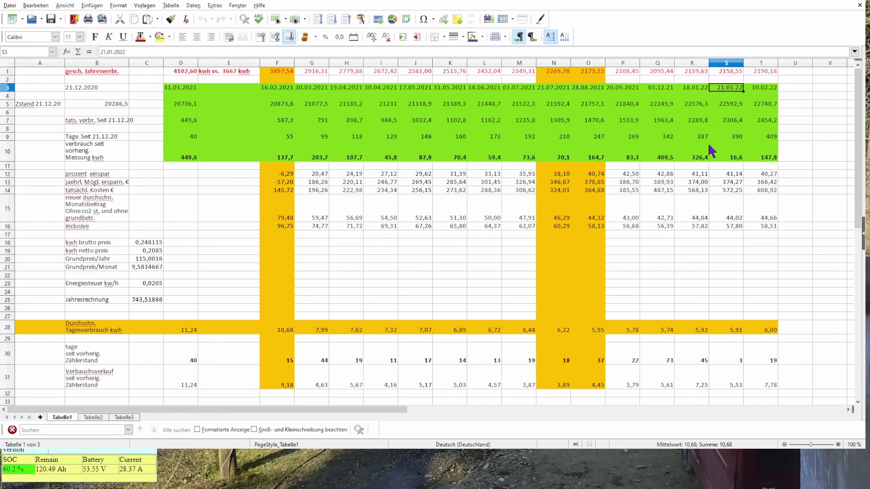
pyautogui.click(144, 299)
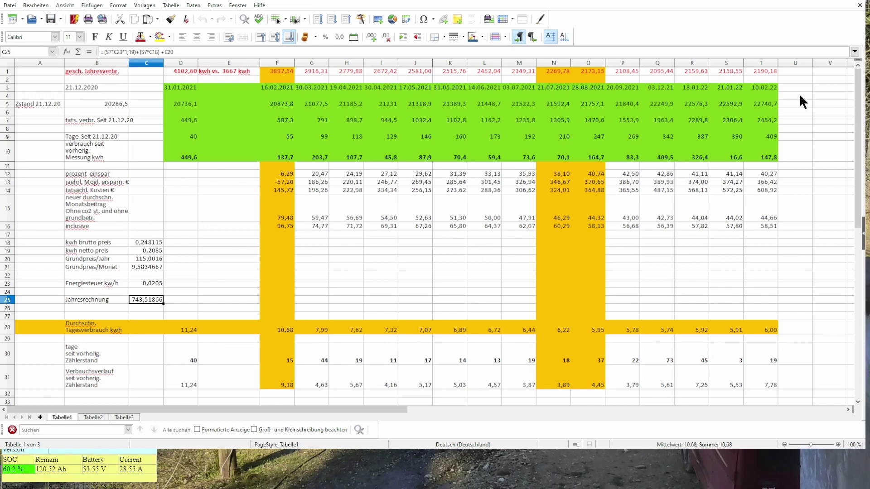
# - Compare the 18.01.22, 03.12.21 and 21.07.2021 reading dates with the annual bill in C25
pyautogui.click(694, 88)
pyautogui.click(666, 87)
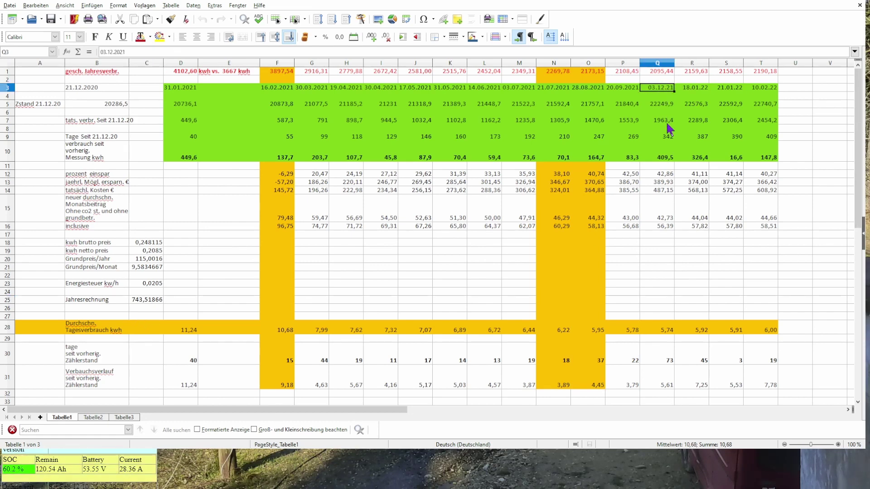
pyautogui.click(144, 302)
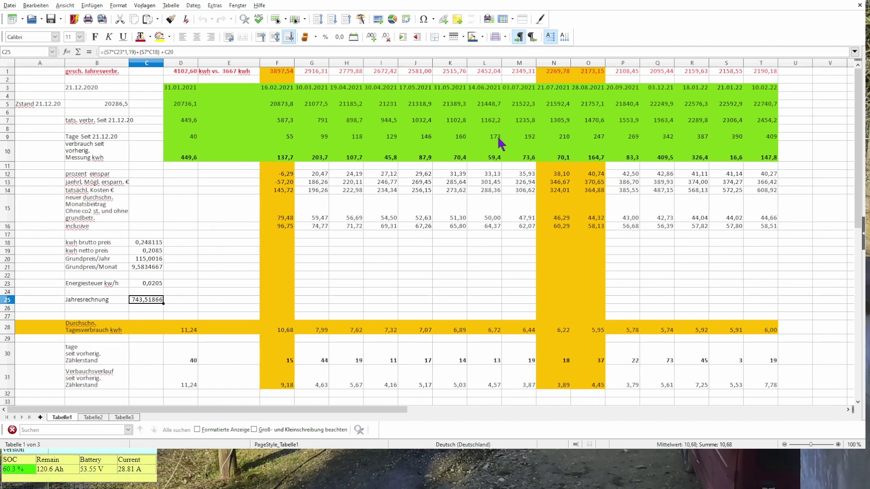
pyautogui.click(549, 88)
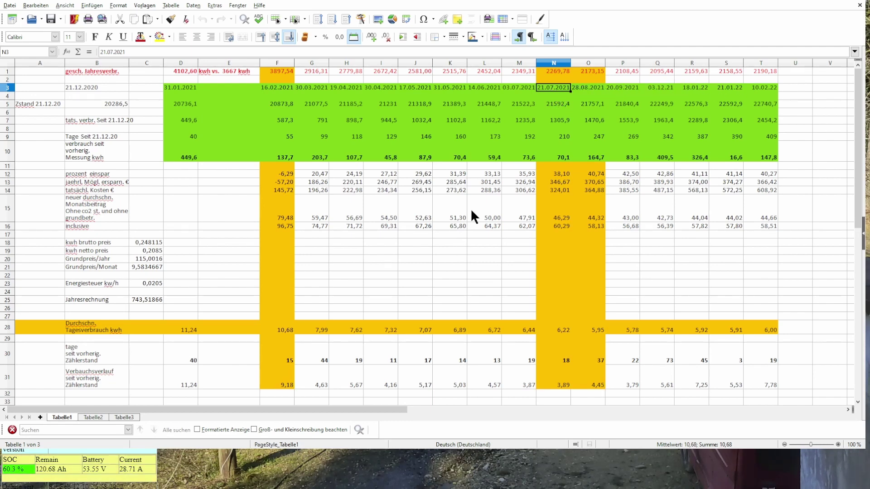
pyautogui.click(150, 299)
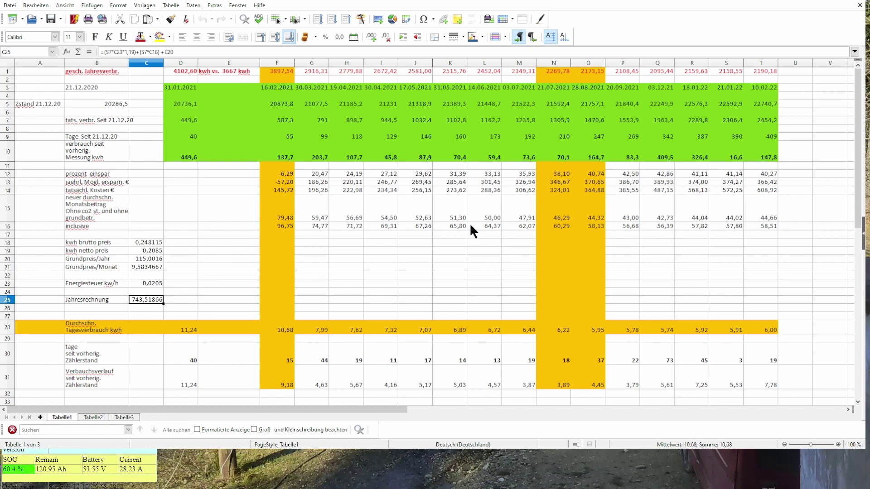
# - View the consumption bar chart and its date legend below the table, and return to the meter data
pyautogui.scroll(-5, 392, 249)
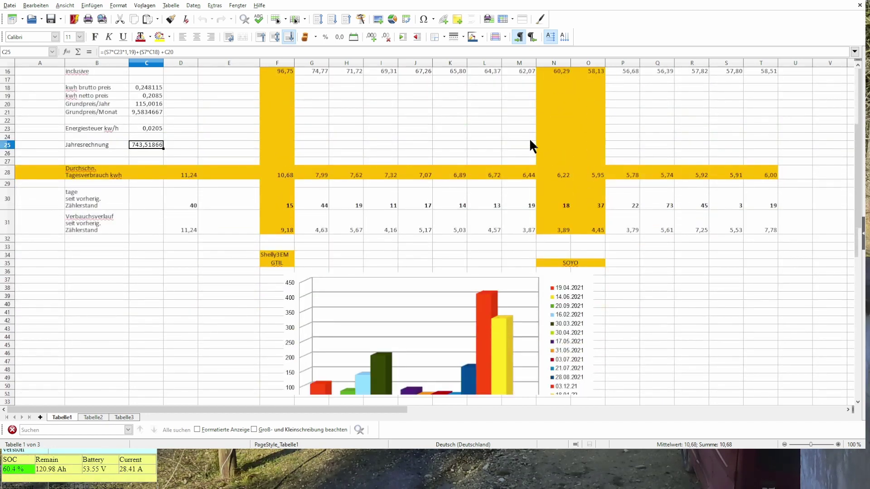
pyautogui.scroll(-4, 530, 137)
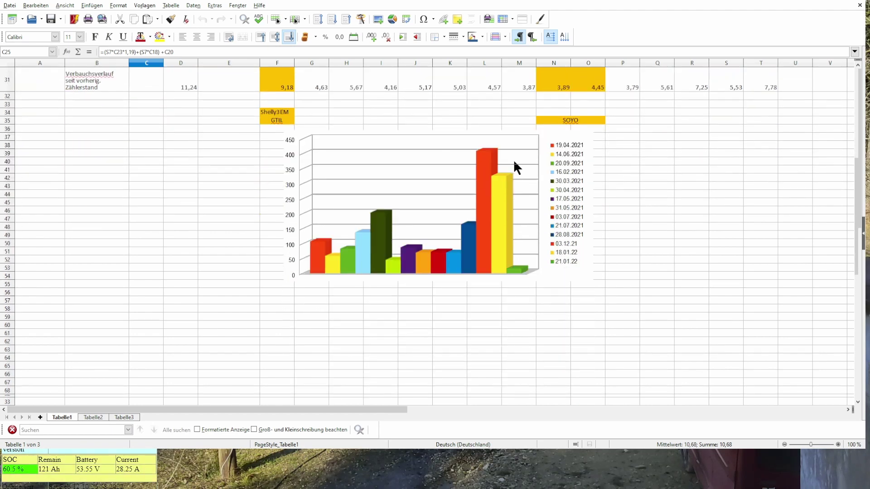
pyautogui.scroll(3, 514, 159)
pyautogui.scroll(6, 516, 159)
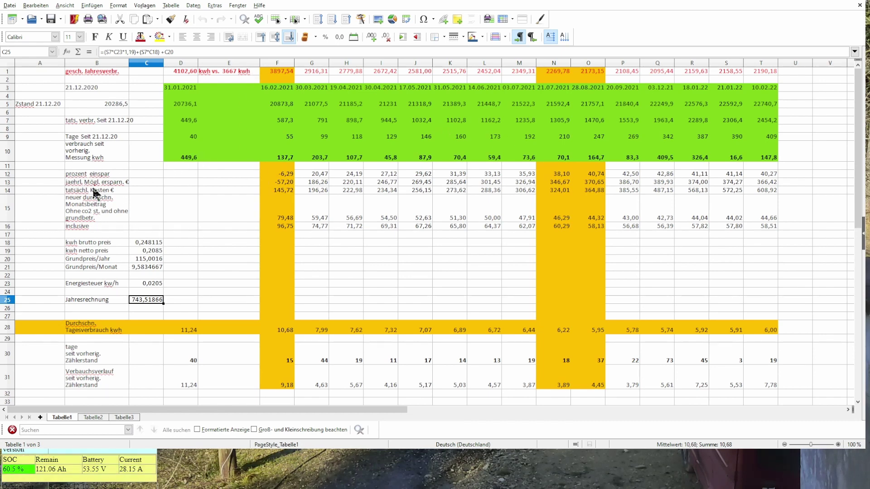
# - Check the average monthly contribution formula in G15 and the projected annual consumption in S1 and T1
pyautogui.click(94, 212)
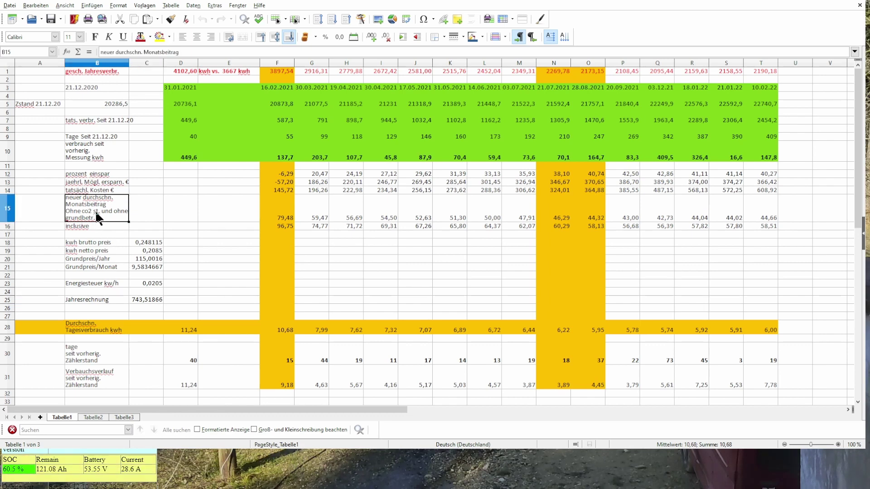
pyautogui.click(325, 219)
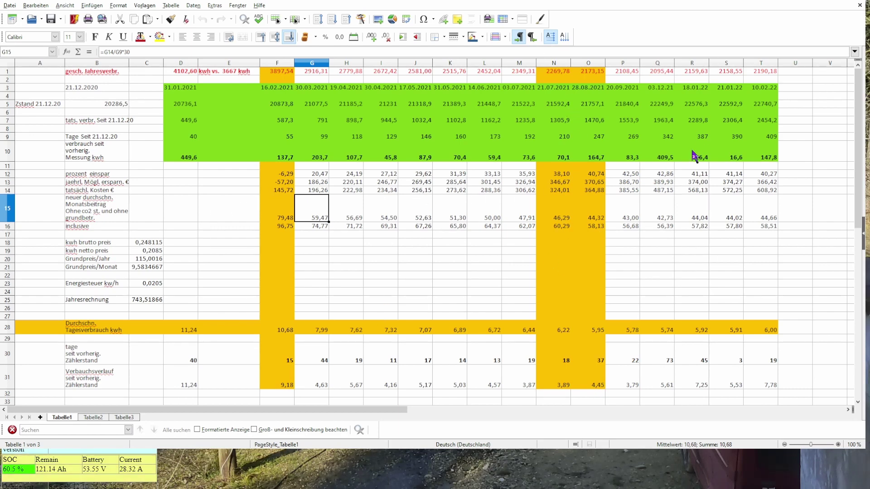
pyautogui.click(725, 71)
pyautogui.click(754, 70)
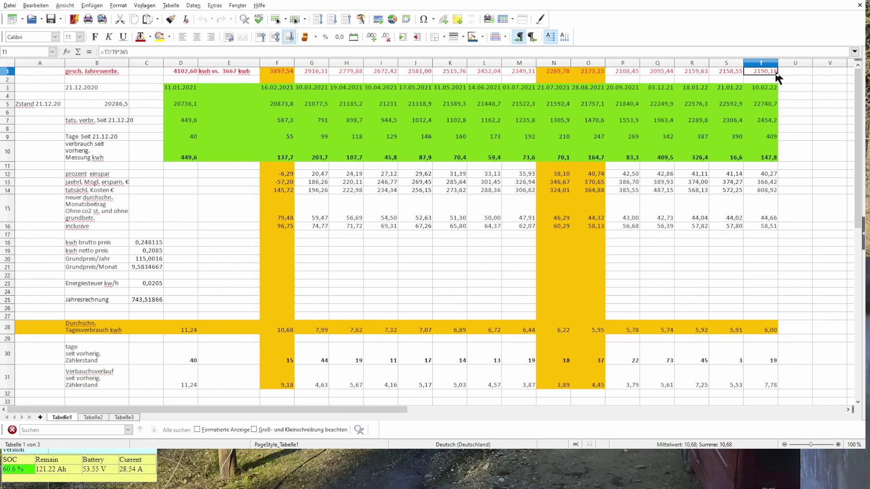
# - Compare the actual consumption since 21.12.20 in row 7 for 03.12.21 through 10.02.22, and view the usage rows and chart below
pyautogui.click(763, 121)
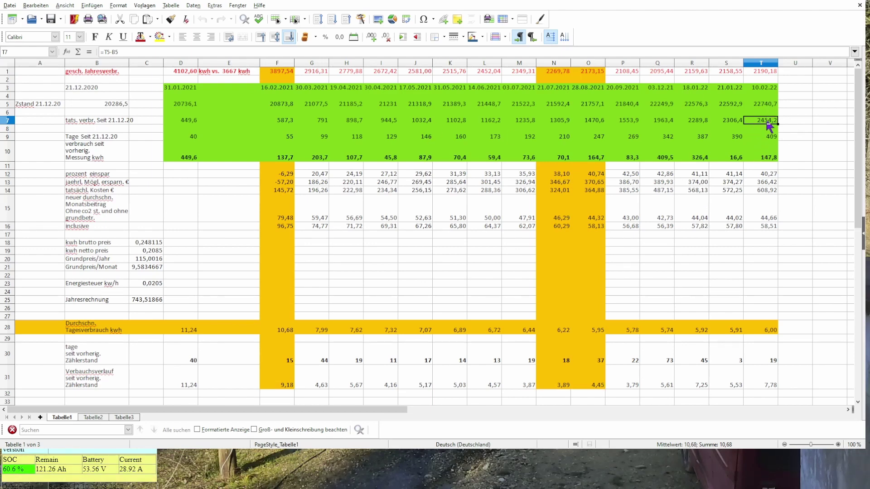
pyautogui.click(696, 122)
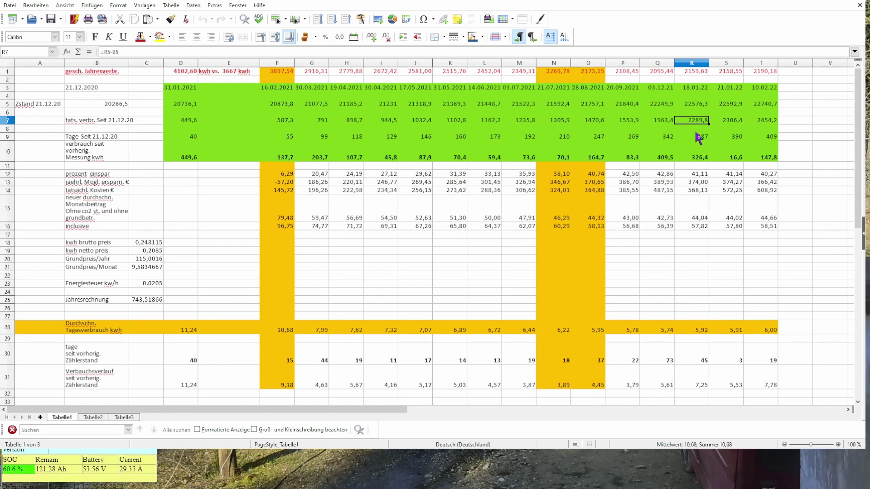
pyautogui.click(667, 122)
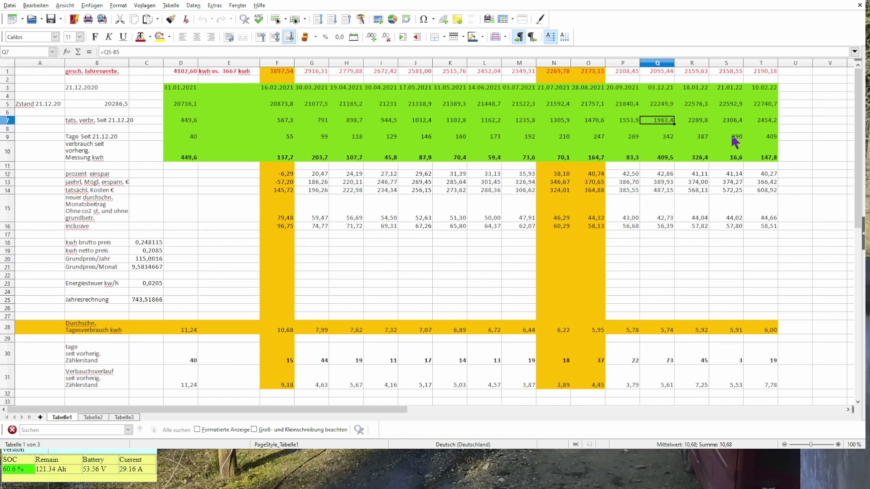
pyautogui.click(705, 122)
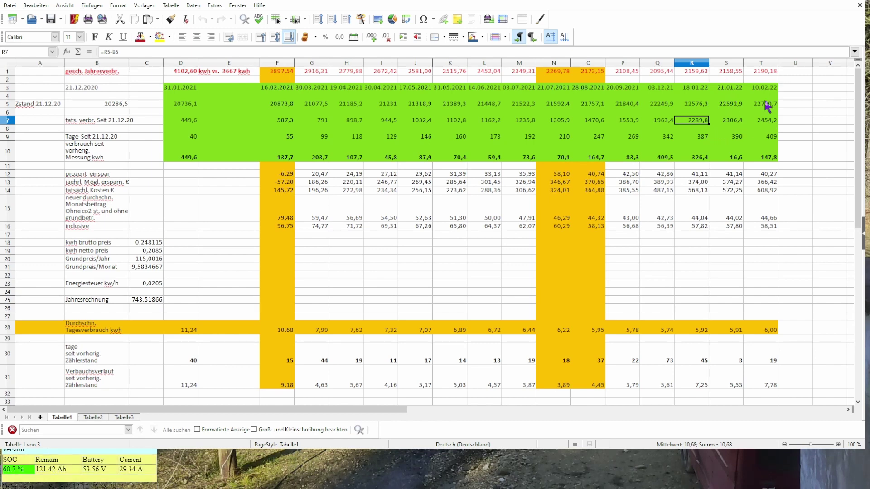
pyautogui.click(766, 123)
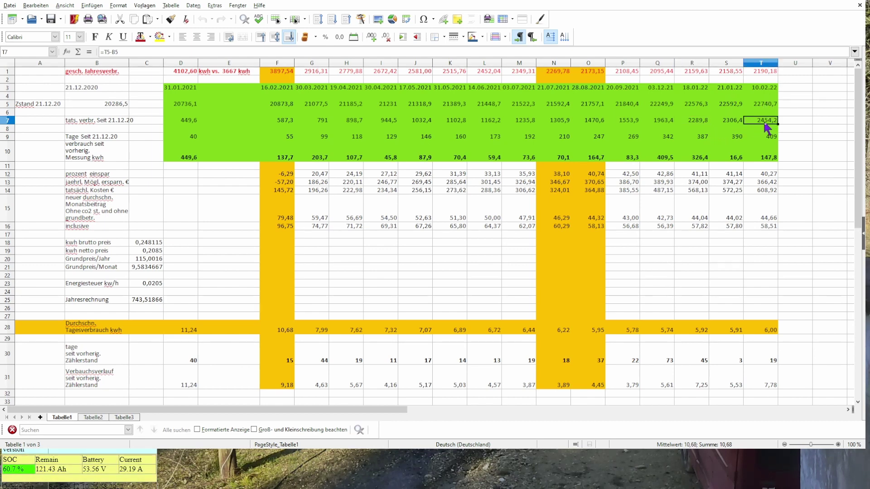
pyautogui.click(691, 123)
pyautogui.click(662, 121)
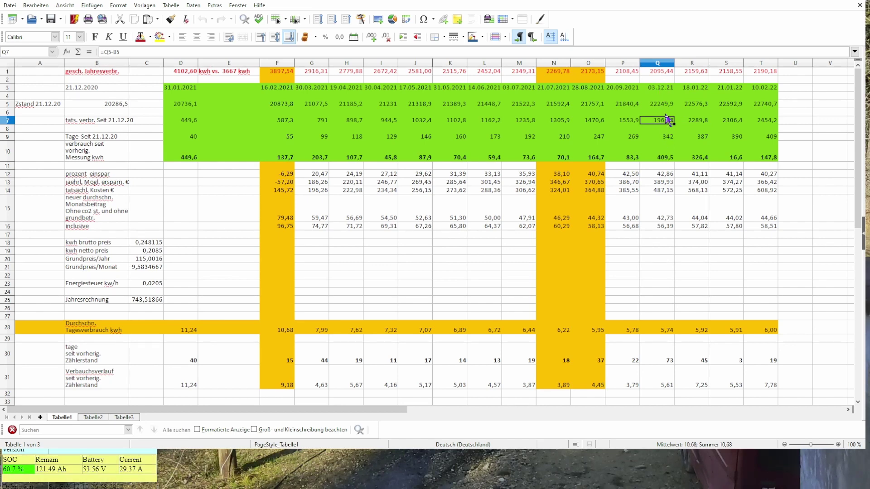
pyautogui.click(705, 122)
pyautogui.click(734, 123)
pyautogui.click(765, 124)
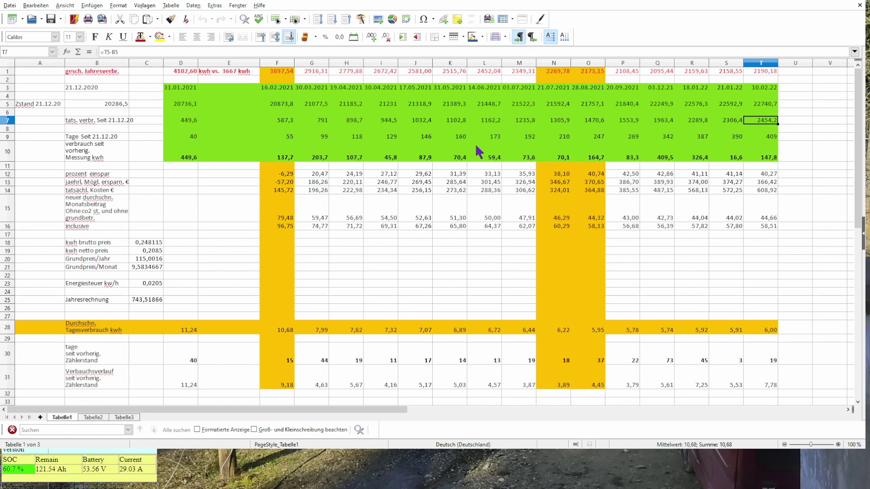
pyautogui.scroll(-6, 790, 173)
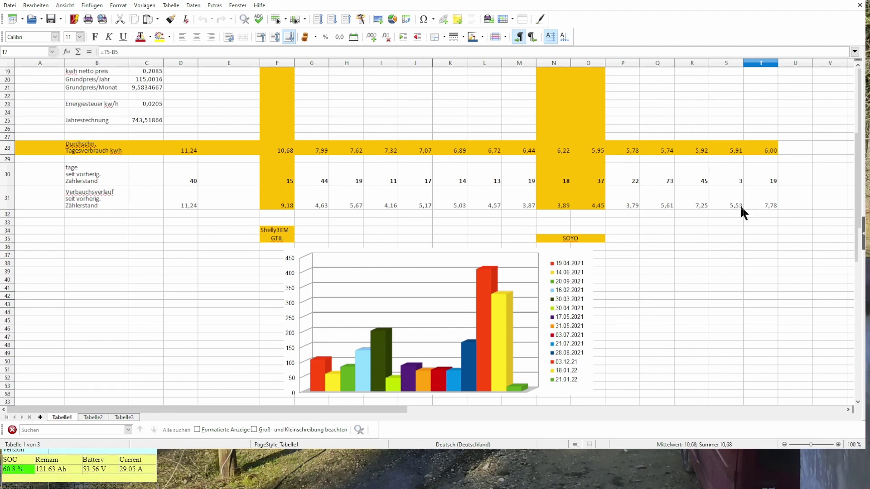
# - Check the formula in T31 for consumption since the previous meter reading and review it against the meter data above
pyautogui.click(757, 206)
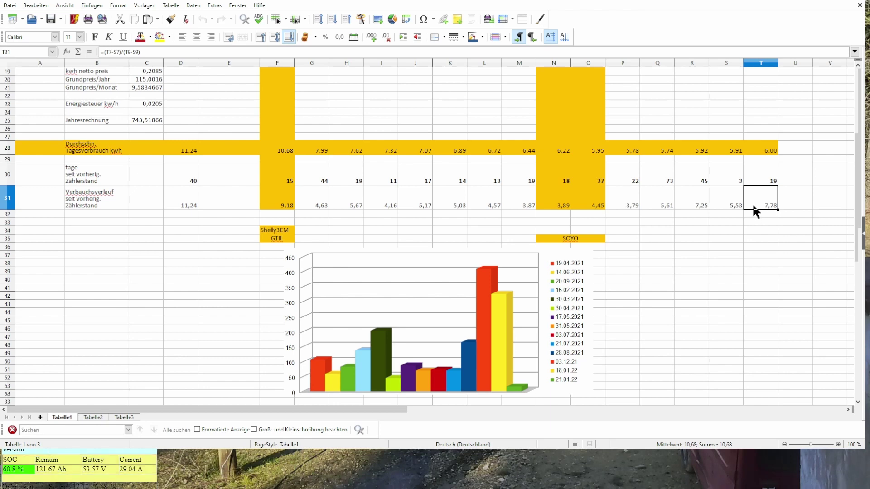
pyautogui.scroll(6, 751, 206)
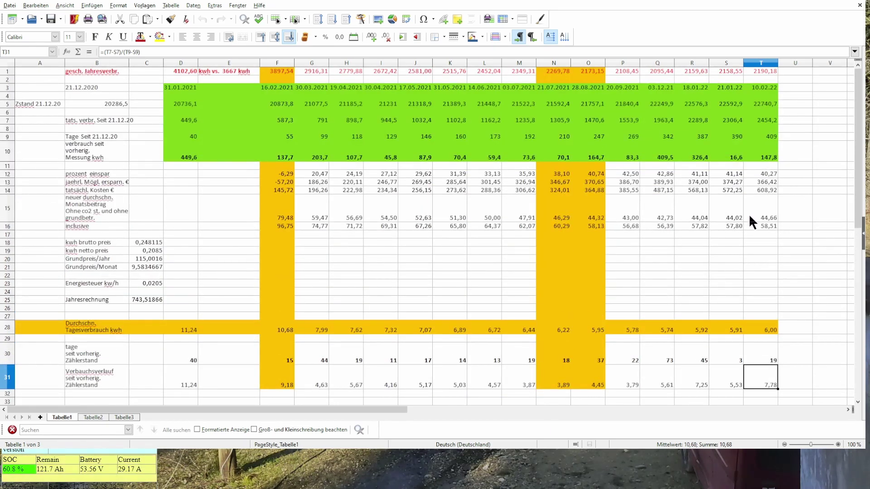
pyautogui.scroll(-1, 737, 211)
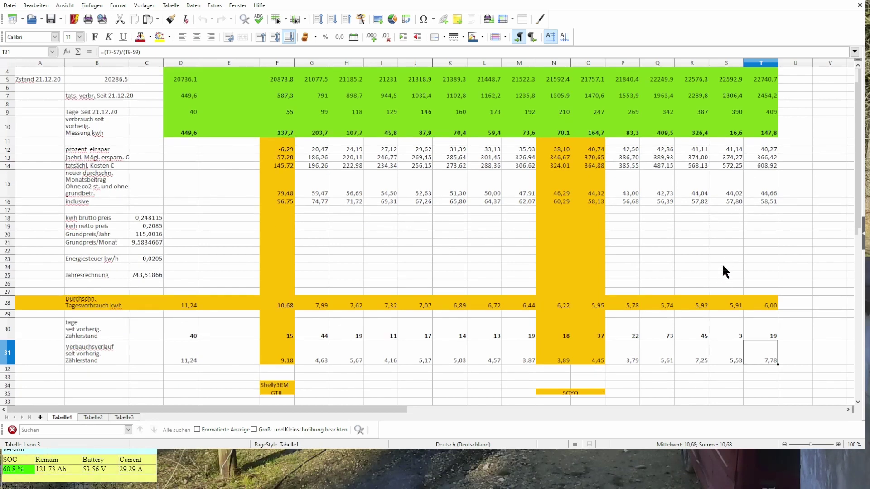
pyautogui.scroll(1, 727, 190)
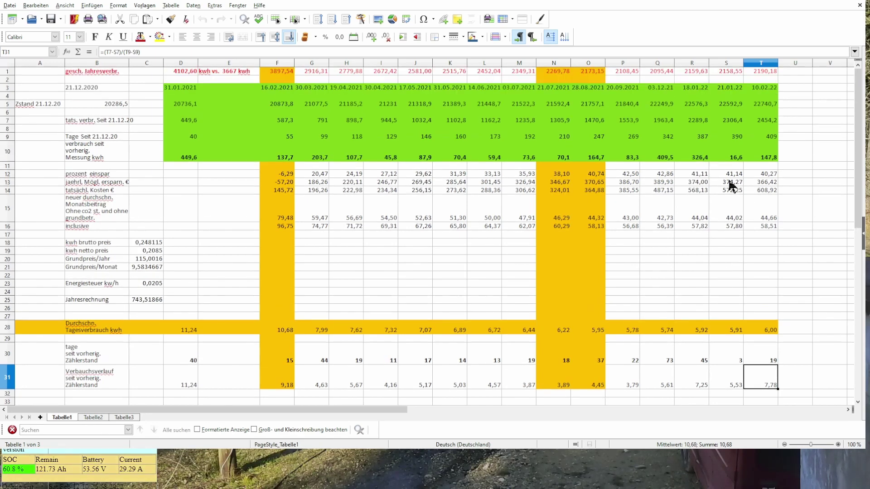
# - Compare the reading dates 10.02.22, 18.01.22 and 03.12.21 in row 3
pyautogui.click(760, 88)
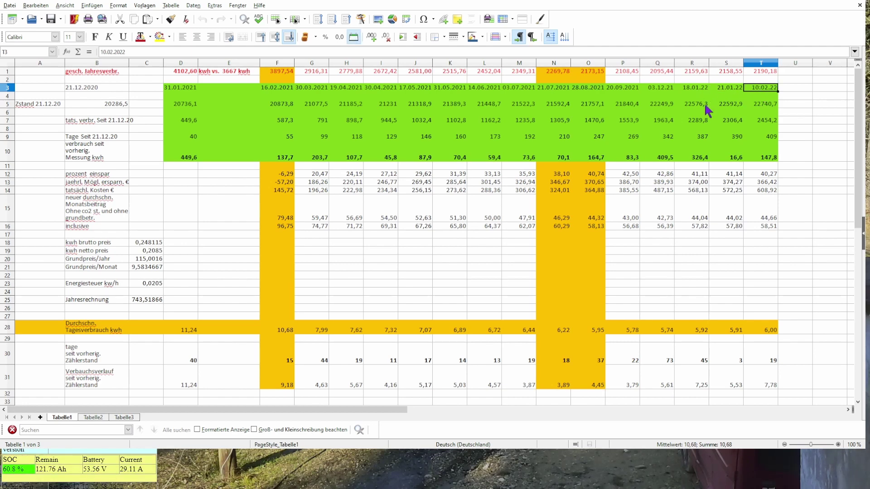
pyautogui.click(697, 90)
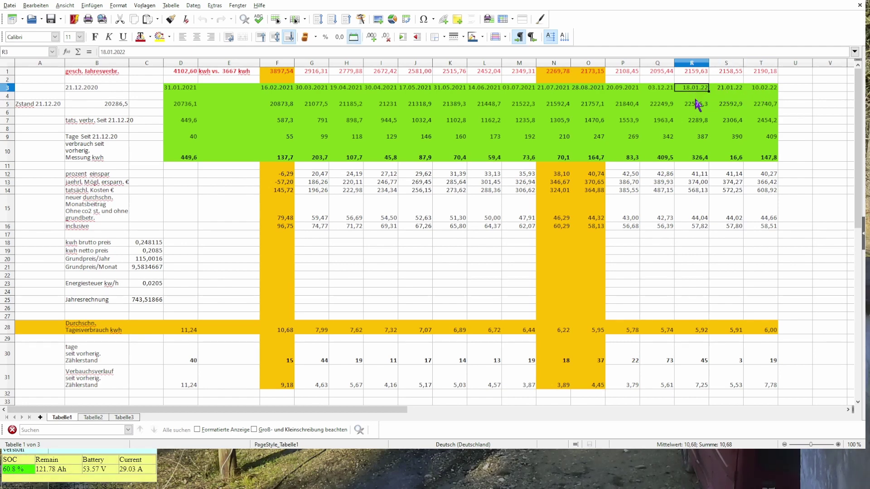
pyautogui.click(662, 87)
# - Examine the daily usage rows 28 to 31 and the consumption bar chart, comparing them with the meter data
pyautogui.scroll(-3, 684, 202)
pyautogui.scroll(-6, 688, 206)
pyautogui.scroll(9, 694, 208)
pyautogui.scroll(1, 694, 209)
pyautogui.scroll(-3, 695, 212)
pyautogui.scroll(3, 695, 213)
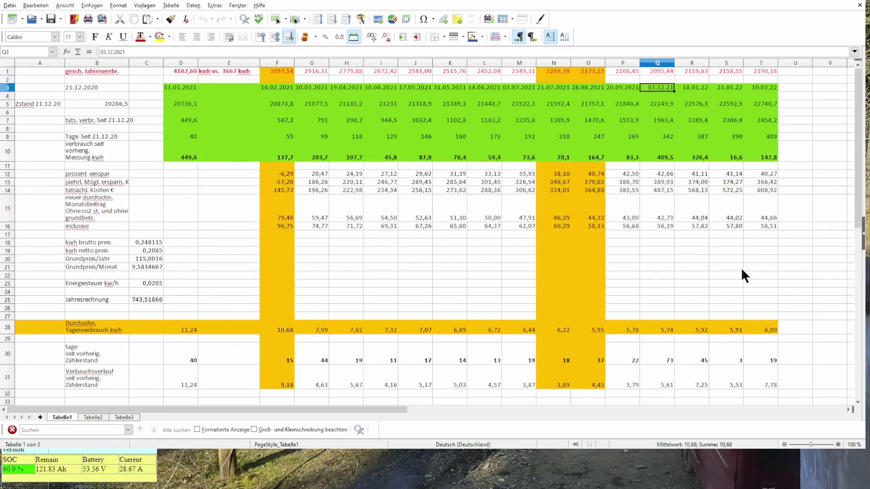
pyautogui.scroll(-5, 743, 270)
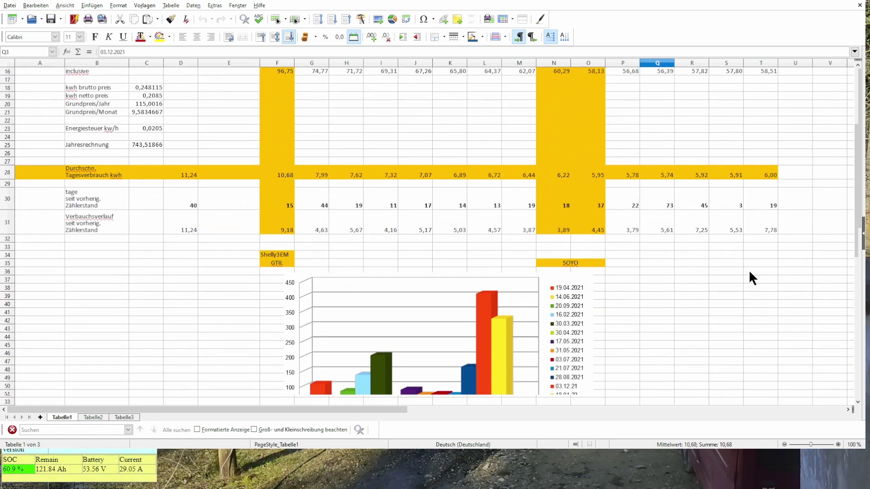
pyautogui.scroll(4, 746, 268)
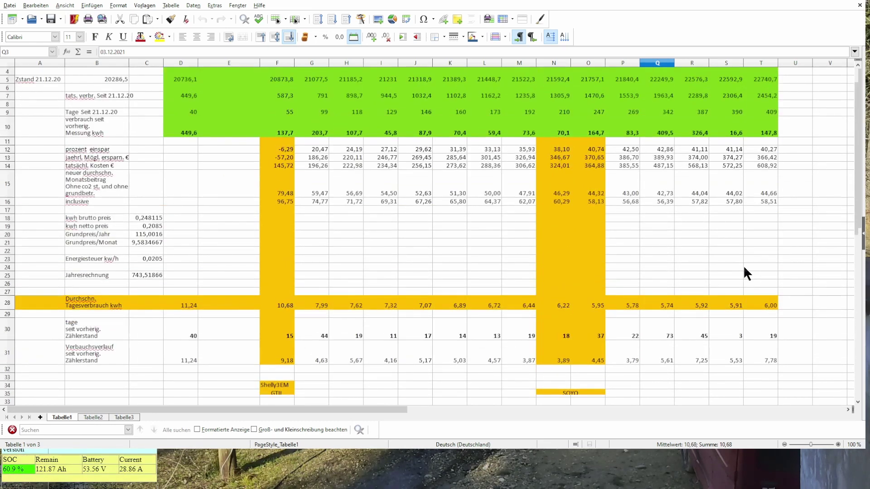
pyautogui.scroll(-5, 741, 272)
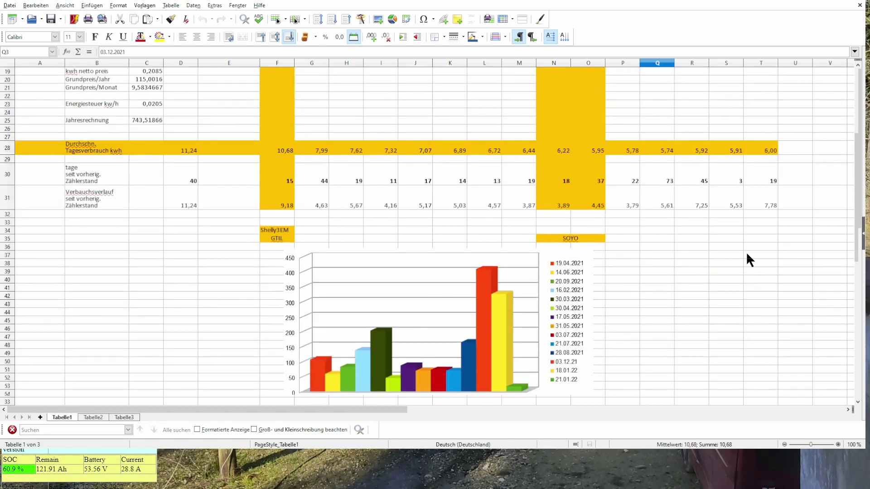
pyautogui.scroll(1, 758, 237)
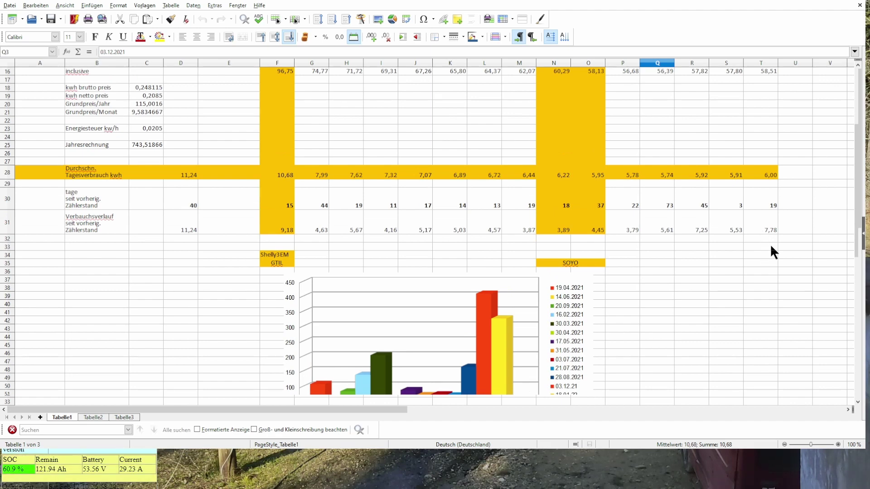
pyautogui.scroll(-4, 769, 242)
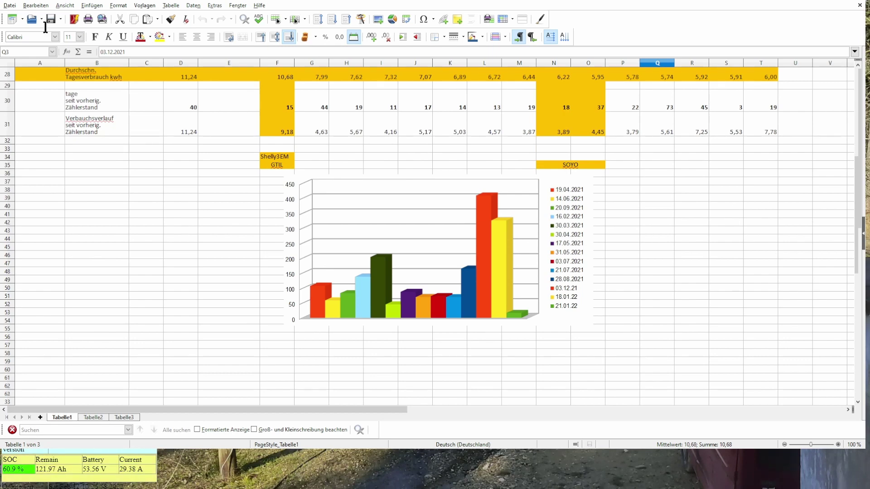
pyautogui.scroll(9, 660, 336)
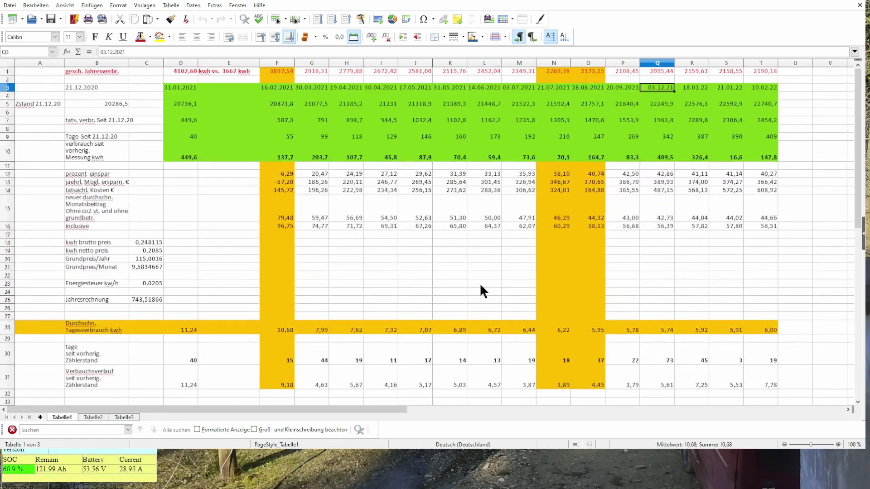
# - Check the annual consumption comparison in E1 and the annual bill formula in C25, and switch to the Grafana home page in the browser
pyautogui.click(242, 69)
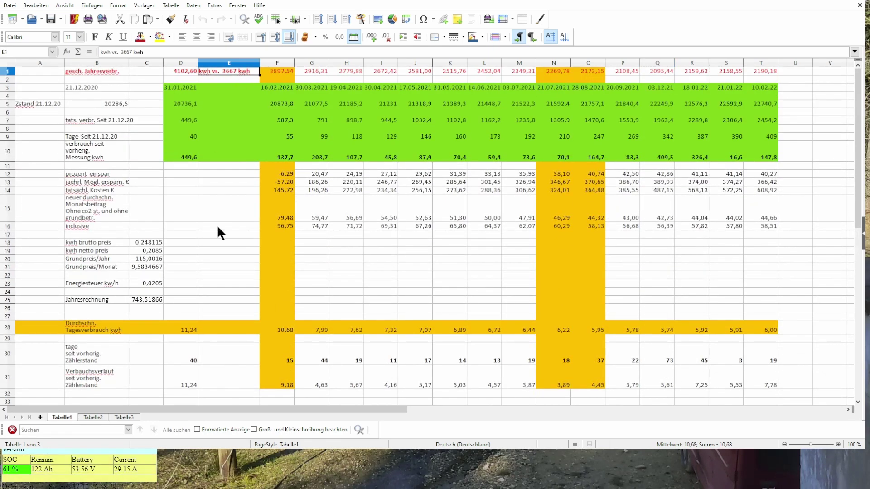
pyautogui.click(478, 226)
pyautogui.click(145, 301)
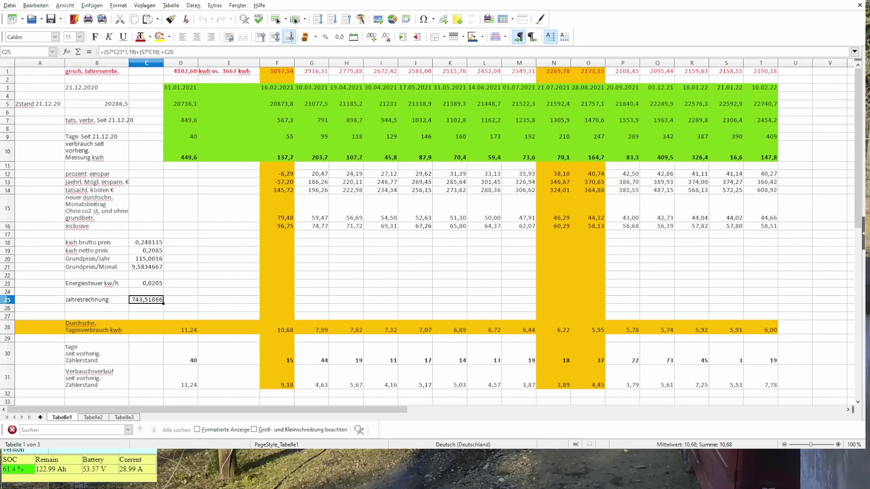
pyautogui.hotkey('alt', 'Tab')
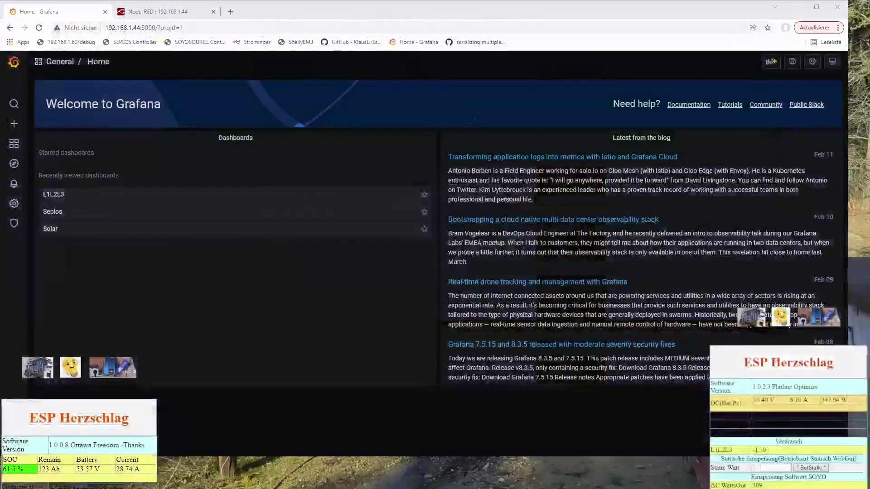